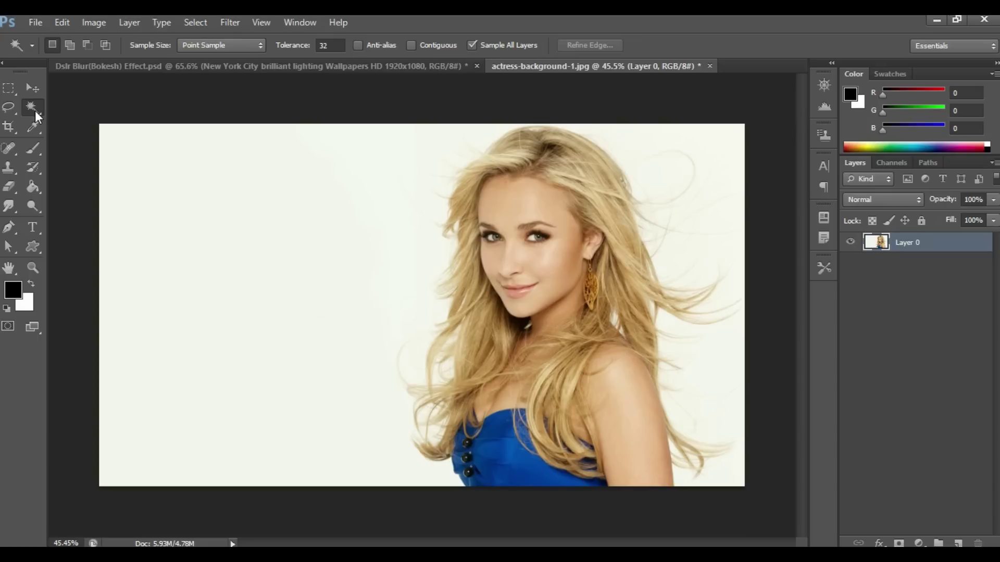
Step: Select the white backdrop, invert to the woman, and mask the background out of Layer 0
{"action": "left_click", "coordinate": [274, 253]}
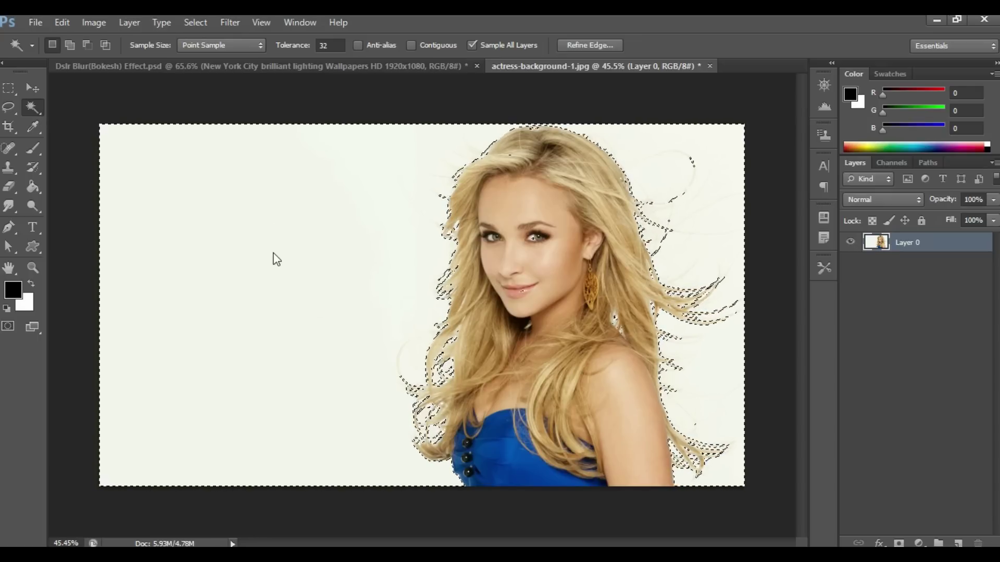
{"action": "key", "text": "ctrl+shift+i"}
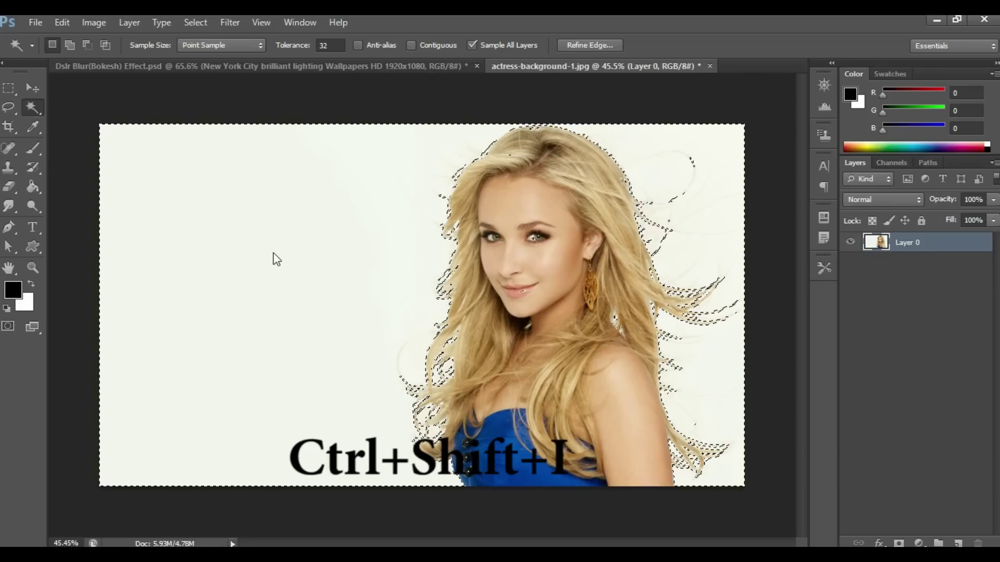
{"action": "key", "text": "ctrl+shift+i"}
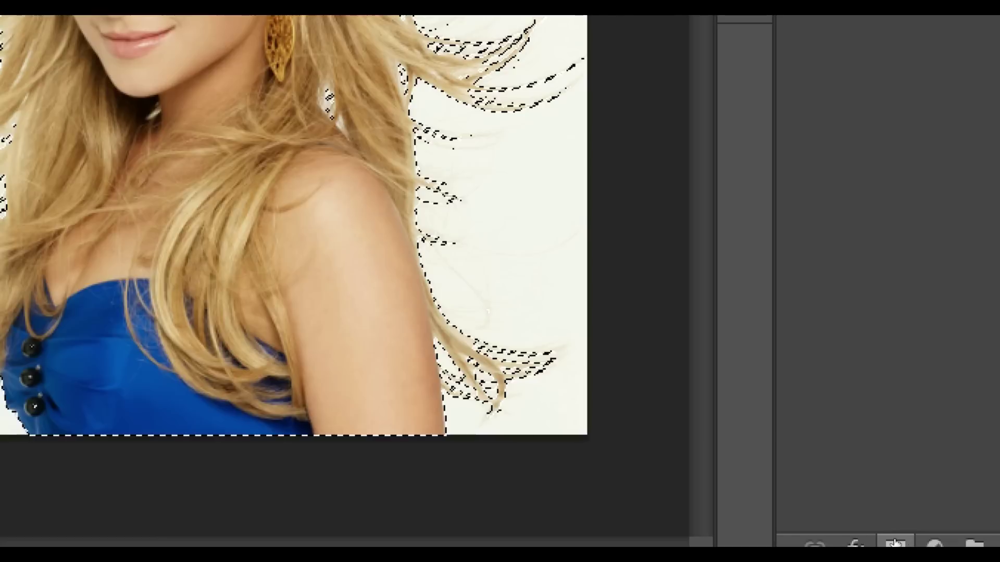
{"action": "left_click", "coordinate": [902, 542]}
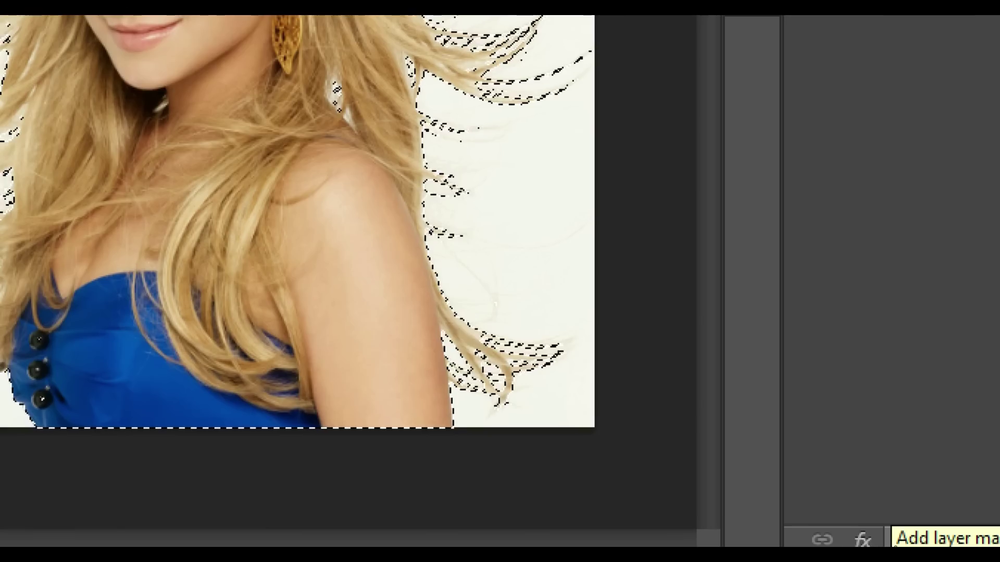
{"action": "left_click", "coordinate": [901, 539]}
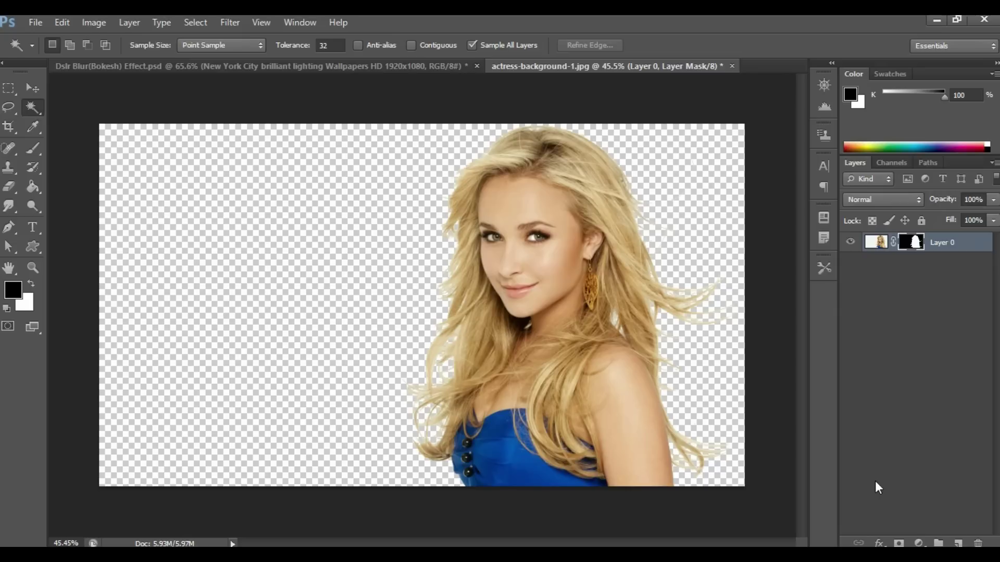
{"action": "right_click", "coordinate": [914, 249]}
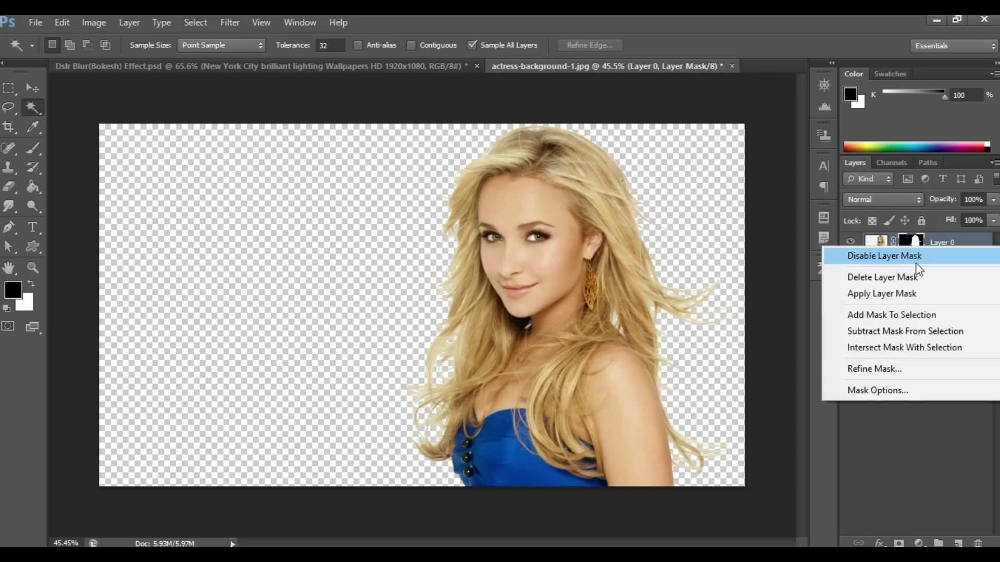
Step: In Refine Mask, turn on Smart Radius at 7.2 px and adjust the Smooth value
{"action": "left_click", "coordinate": [883, 367]}
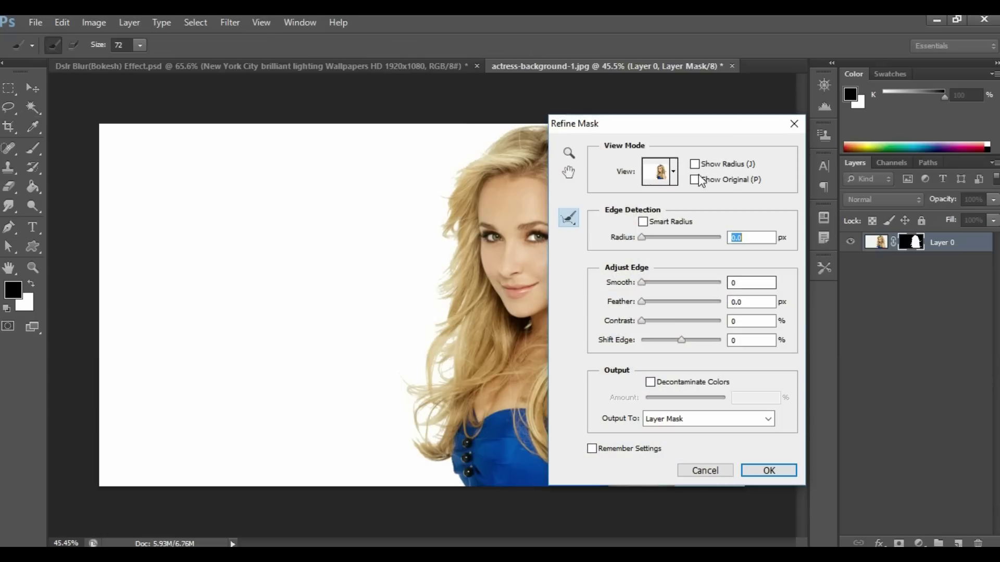
{"action": "left_click_drag", "start_coordinate": [704, 134], "coordinate": [825, 115]}
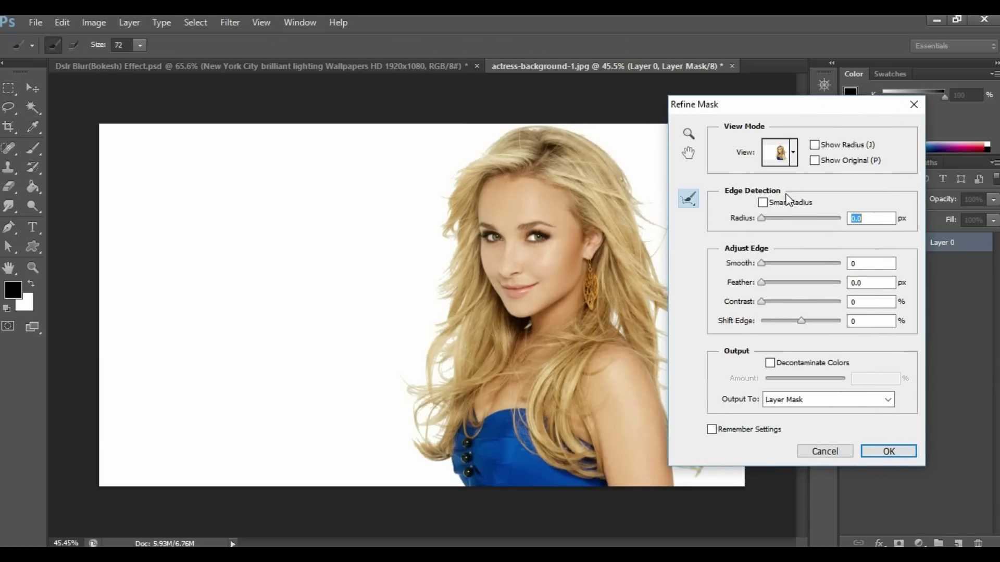
{"action": "left_click", "coordinate": [764, 202]}
{"action": "left_click_drag", "start_coordinate": [791, 217], "coordinate": [786, 218]}
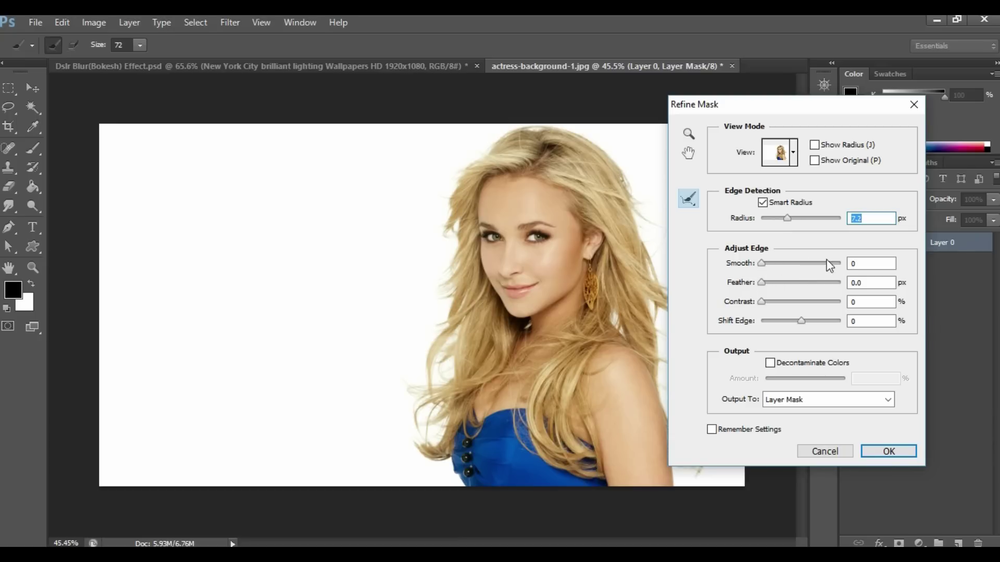
{"action": "left_click", "coordinate": [862, 259]}
{"action": "type", "text": "12"}
{"action": "left_click_drag", "start_coordinate": [789, 113], "coordinate": [835, 109]}
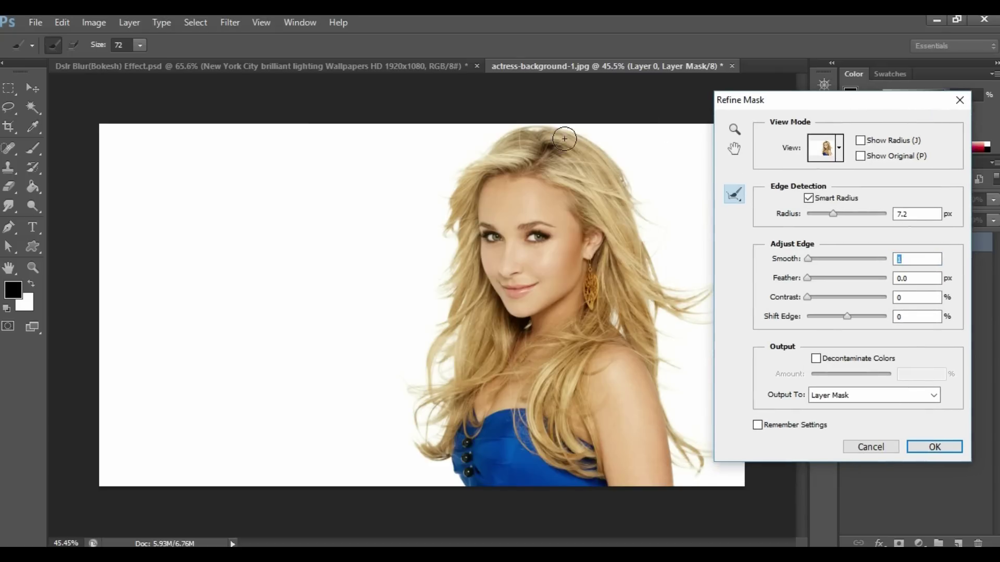
Step: Brush the left, top and right hair edges with Refine Radius and apply the mask
{"action": "mouse_move", "coordinate": [451, 215]}
{"action": "left_mouse_down"}
{"action": "mouse_move", "coordinate": [449, 255]}
{"action": "mouse_move", "coordinate": [445, 203]}
{"action": "mouse_move", "coordinate": [442, 323]}
{"action": "left_mouse_up"}
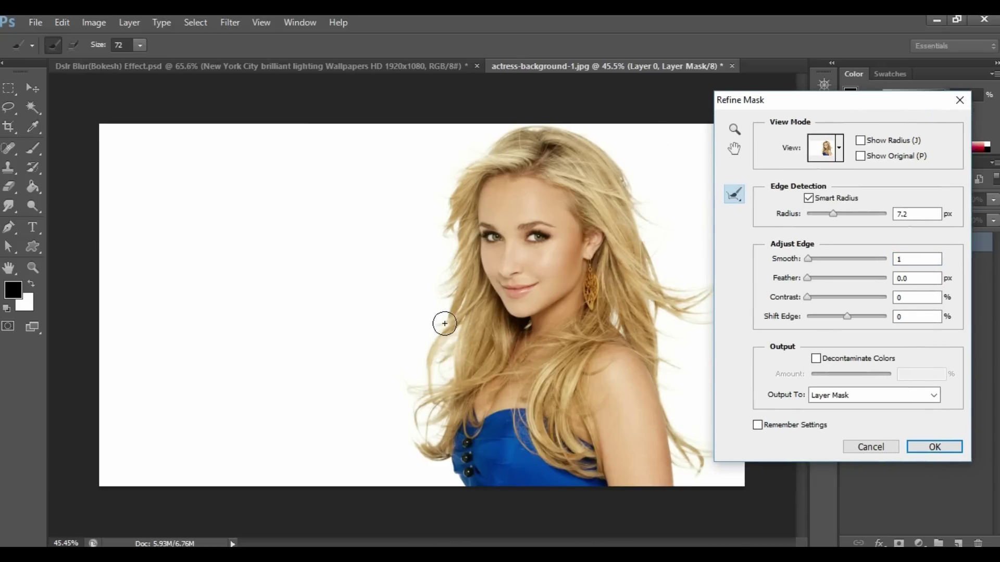
{"action": "mouse_move", "coordinate": [428, 417]}
{"action": "left_mouse_down"}
{"action": "mouse_move", "coordinate": [424, 392]}
{"action": "mouse_move", "coordinate": [425, 464]}
{"action": "left_mouse_up"}
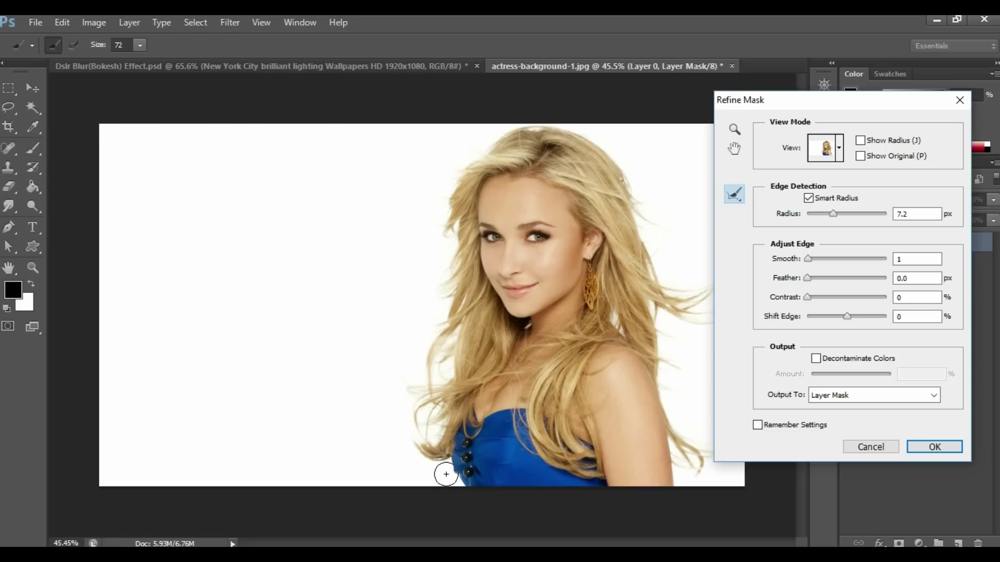
{"action": "mouse_move", "coordinate": [443, 427]}
{"action": "left_mouse_down"}
{"action": "mouse_move", "coordinate": [429, 394]}
{"action": "mouse_move", "coordinate": [406, 453]}
{"action": "mouse_move", "coordinate": [447, 410]}
{"action": "left_mouse_up"}
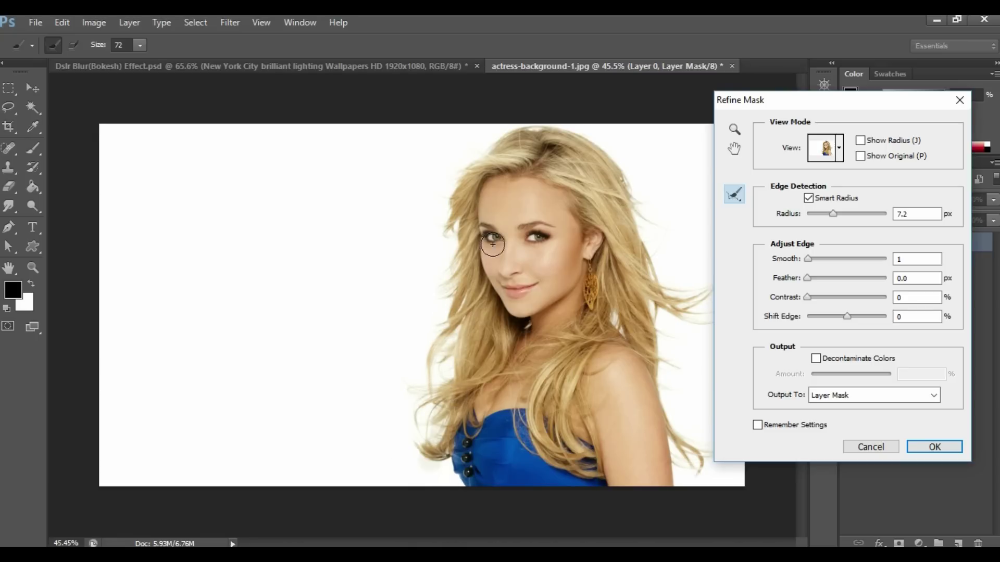
{"action": "mouse_move", "coordinate": [523, 127]}
{"action": "left_mouse_down"}
{"action": "mouse_move", "coordinate": [509, 146]}
{"action": "mouse_move", "coordinate": [467, 151]}
{"action": "left_mouse_up"}
{"action": "mouse_move", "coordinate": [546, 128]}
{"action": "left_mouse_down"}
{"action": "mouse_move", "coordinate": [609, 137]}
{"action": "mouse_move", "coordinate": [572, 134]}
{"action": "mouse_move", "coordinate": [614, 147]}
{"action": "mouse_move", "coordinate": [650, 206]}
{"action": "mouse_move", "coordinate": [655, 223]}
{"action": "mouse_move", "coordinate": [637, 185]}
{"action": "mouse_move", "coordinate": [654, 250]}
{"action": "mouse_move", "coordinate": [691, 303]}
{"action": "mouse_move", "coordinate": [651, 268]}
{"action": "mouse_move", "coordinate": [650, 252]}
{"action": "mouse_move", "coordinate": [672, 293]}
{"action": "mouse_move", "coordinate": [712, 300]}
{"action": "mouse_move", "coordinate": [631, 209]}
{"action": "mouse_move", "coordinate": [647, 286]}
{"action": "mouse_move", "coordinate": [690, 334]}
{"action": "mouse_move", "coordinate": [672, 278]}
{"action": "mouse_move", "coordinate": [655, 293]}
{"action": "mouse_move", "coordinate": [655, 340]}
{"action": "mouse_move", "coordinate": [682, 409]}
{"action": "mouse_move", "coordinate": [692, 412]}
{"action": "mouse_move", "coordinate": [666, 384]}
{"action": "mouse_move", "coordinate": [712, 462]}
{"action": "mouse_move", "coordinate": [677, 430]}
{"action": "mouse_move", "coordinate": [700, 474]}
{"action": "mouse_move", "coordinate": [682, 439]}
{"action": "left_mouse_up"}
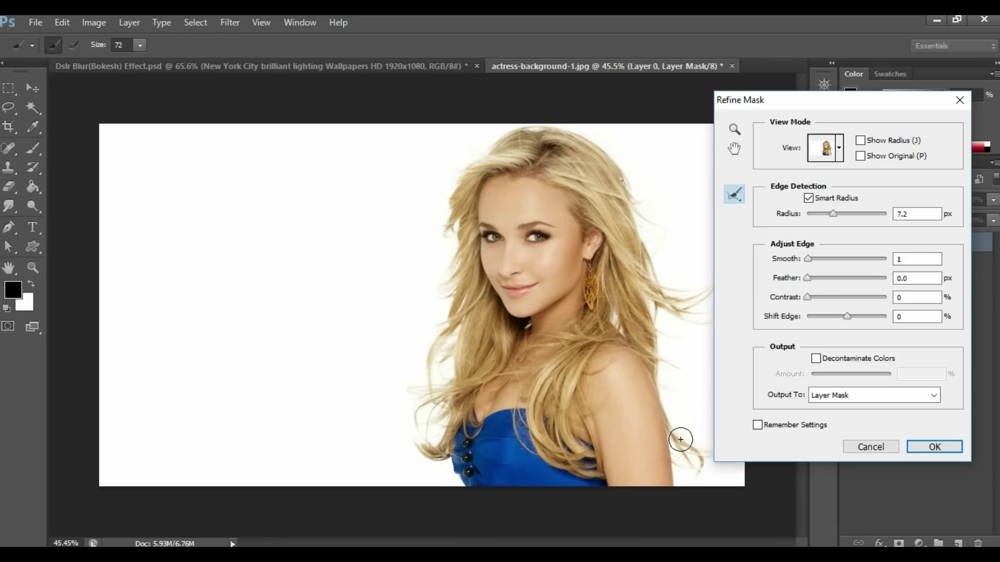
{"action": "mouse_move", "coordinate": [651, 292]}
{"action": "left_mouse_down"}
{"action": "mouse_move", "coordinate": [666, 382]}
{"action": "mouse_move", "coordinate": [703, 462]}
{"action": "left_mouse_up"}
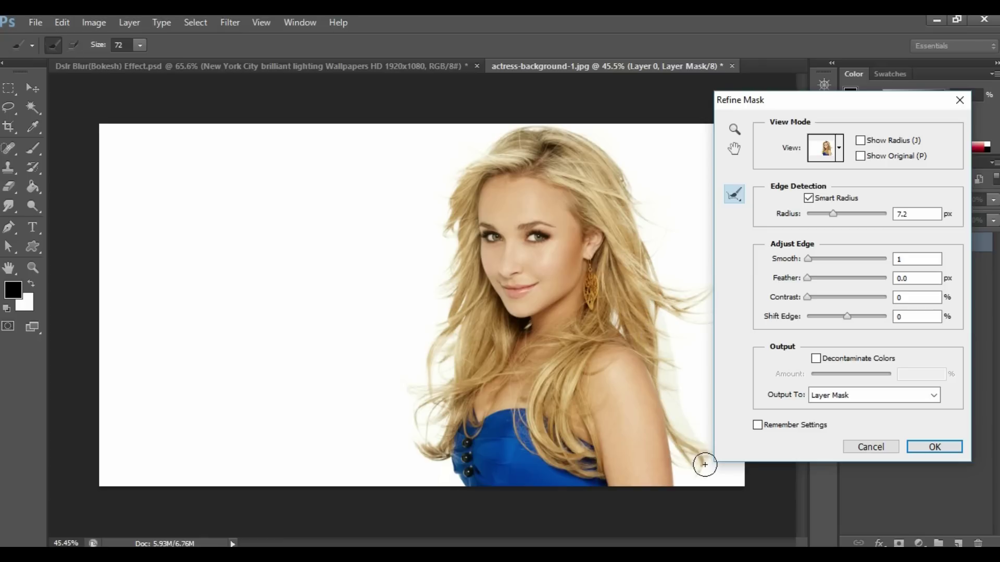
{"action": "mouse_move", "coordinate": [651, 292]}
{"action": "left_mouse_down"}
{"action": "mouse_move", "coordinate": [696, 319]}
{"action": "mouse_move", "coordinate": [676, 295]}
{"action": "mouse_move", "coordinate": [705, 295]}
{"action": "mouse_move", "coordinate": [624, 312]}
{"action": "mouse_move", "coordinate": [661, 365]}
{"action": "mouse_move", "coordinate": [699, 476]}
{"action": "left_mouse_up"}
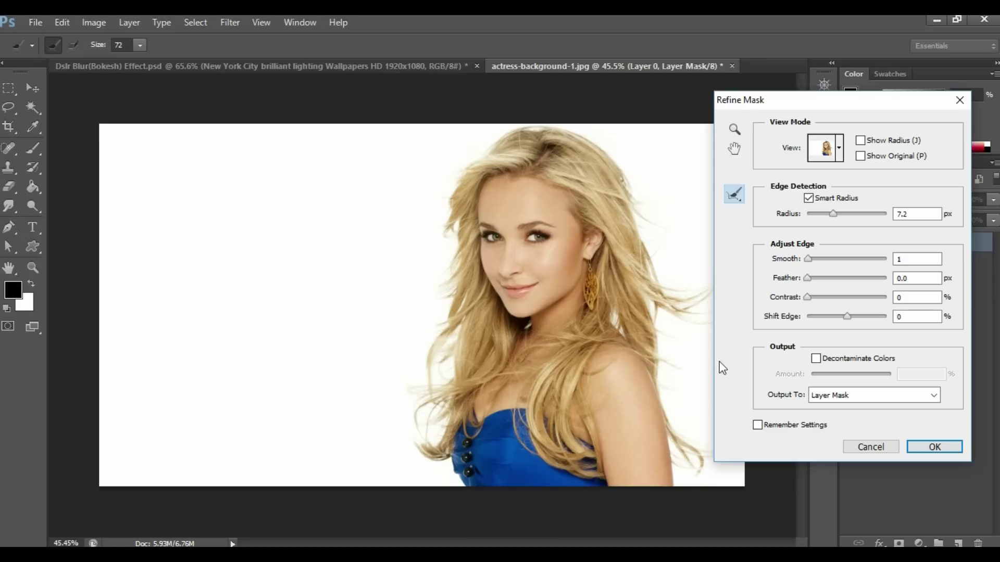
{"action": "left_click_drag", "start_coordinate": [810, 105], "coordinate": [822, 46]}
{"action": "left_click", "coordinate": [946, 387]}
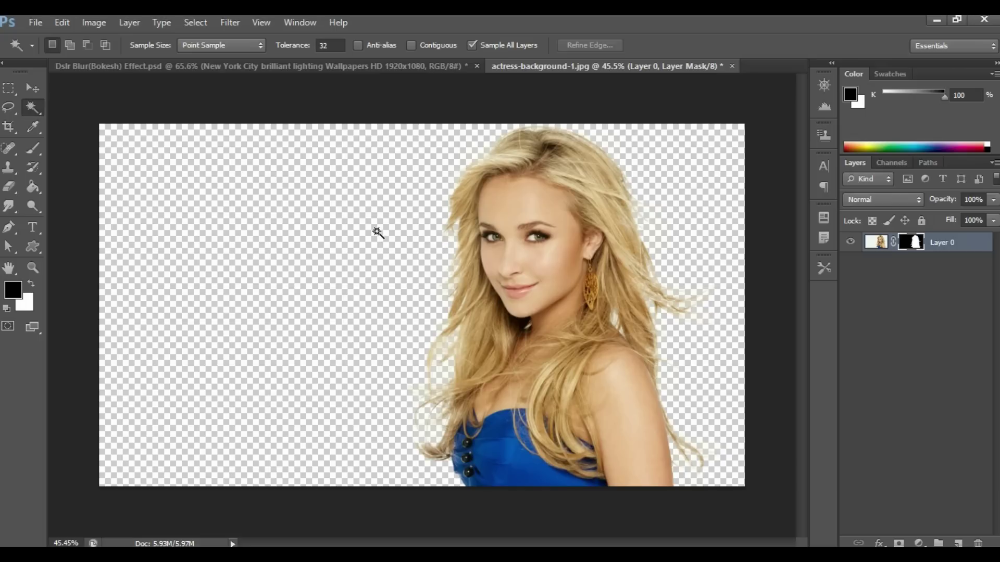
Step: Place the New York City night image and scale it to about 420% to cover the canvas
{"action": "left_click", "coordinate": [33, 86]}
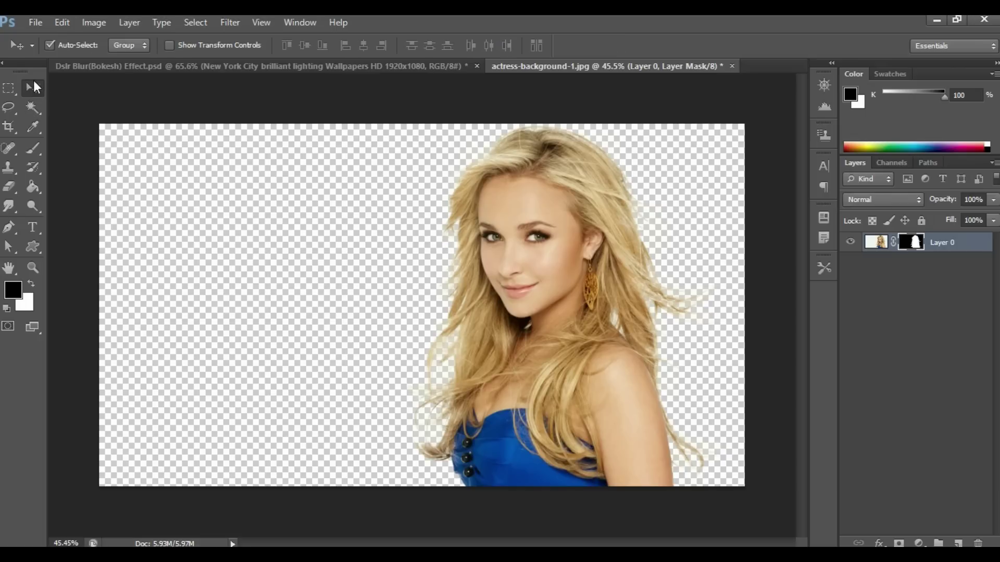
{"action": "left_click", "coordinate": [32, 23]}
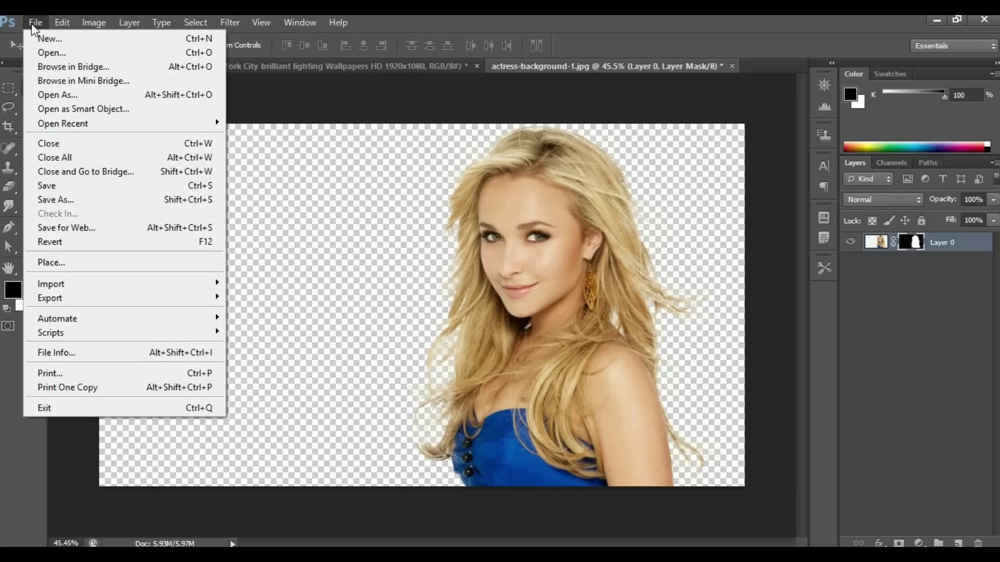
{"action": "left_click", "coordinate": [77, 265]}
{"action": "scroll", "coordinate": [661, 346], "scroll_direction": "down", "scroll_amount": 3}
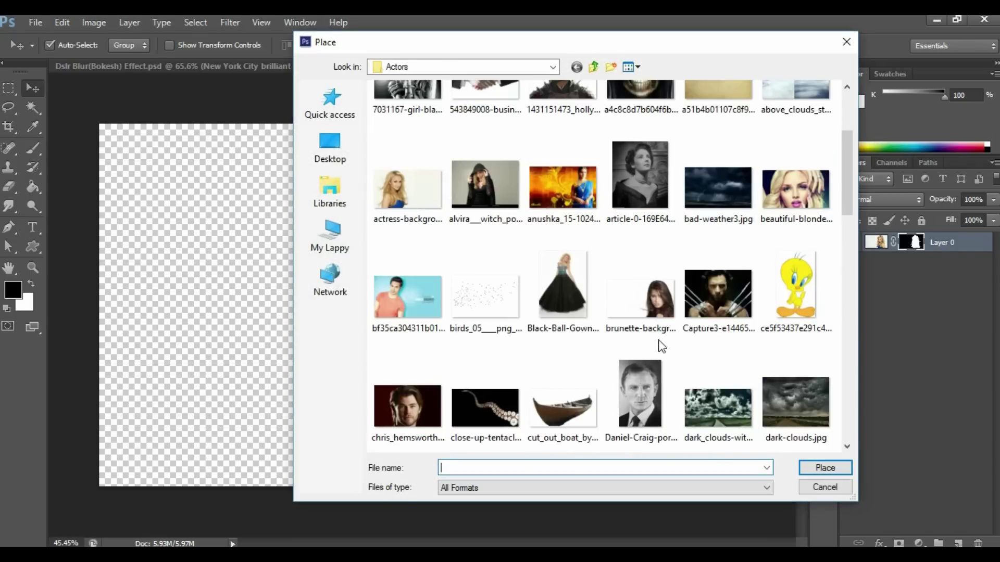
{"action": "scroll", "coordinate": [612, 340], "scroll_direction": "down", "scroll_amount": 10}
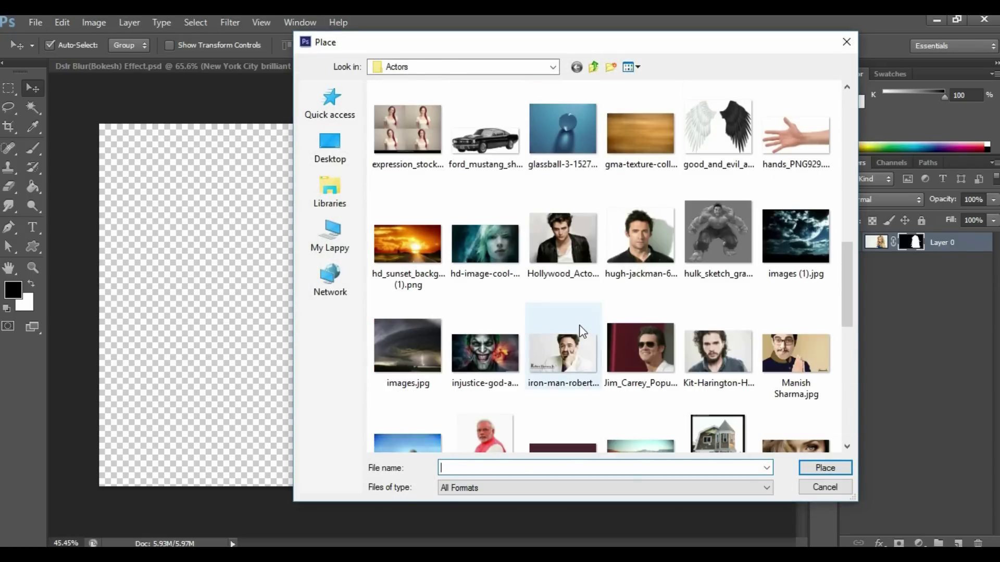
{"action": "double_click", "coordinate": [561, 161]}
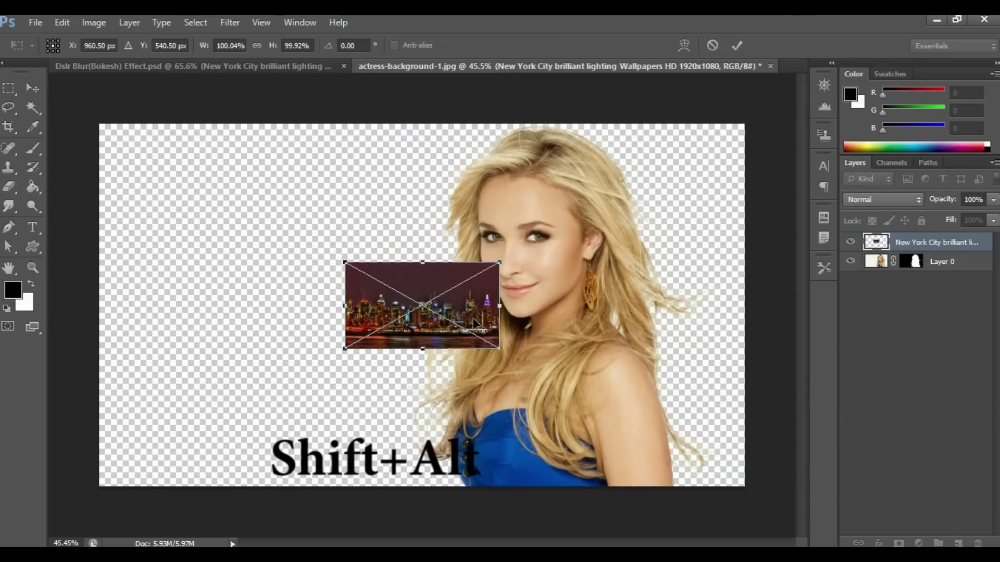
{"action": "left_click_drag", "start_coordinate": [503, 355], "coordinate": [752, 487]}
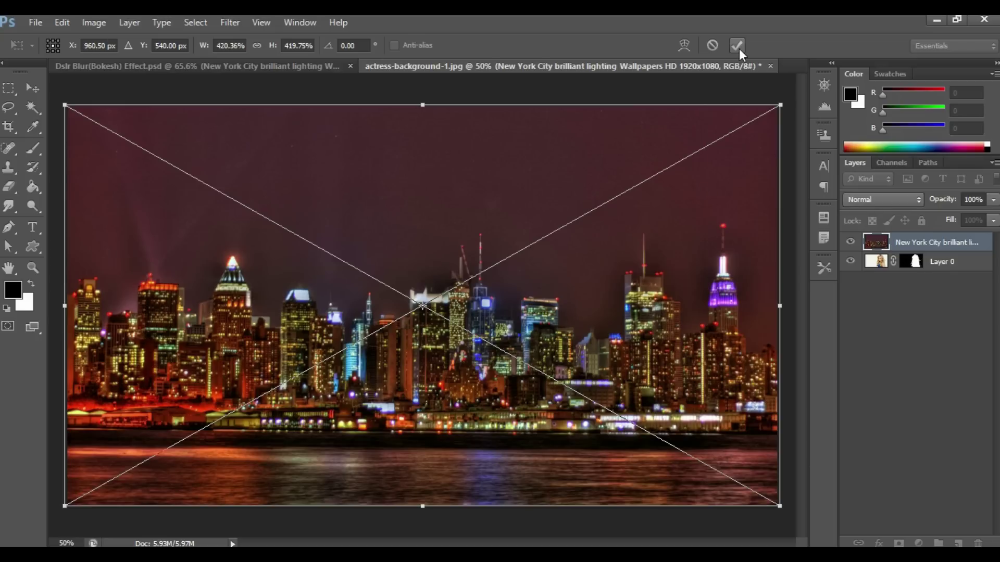
{"action": "left_click", "coordinate": [737, 46]}
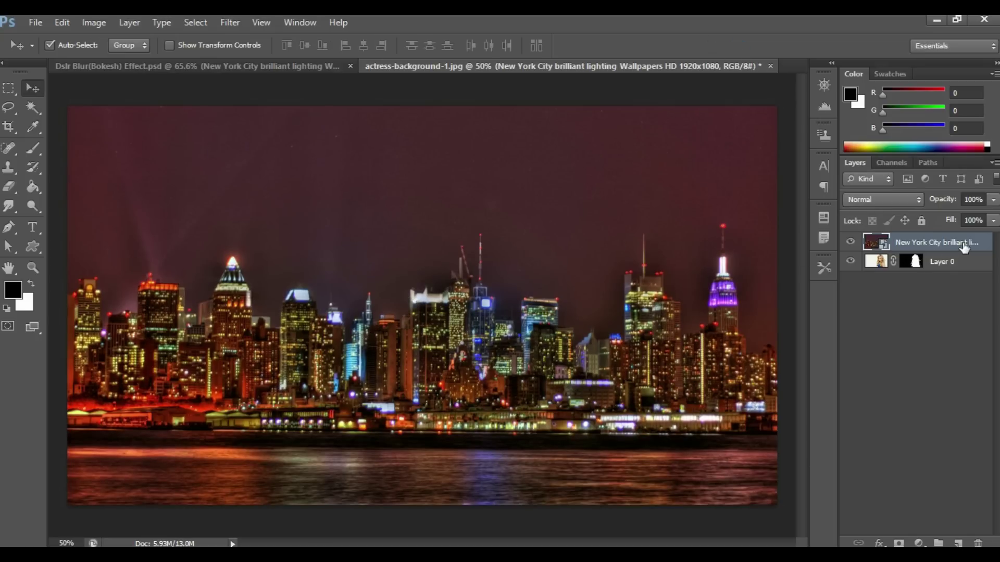
Step: Move Layer 0 above the skyline, scale the woman to about 94%, and shift her right and down
{"action": "left_click_drag", "start_coordinate": [960, 245], "coordinate": [964, 291]}
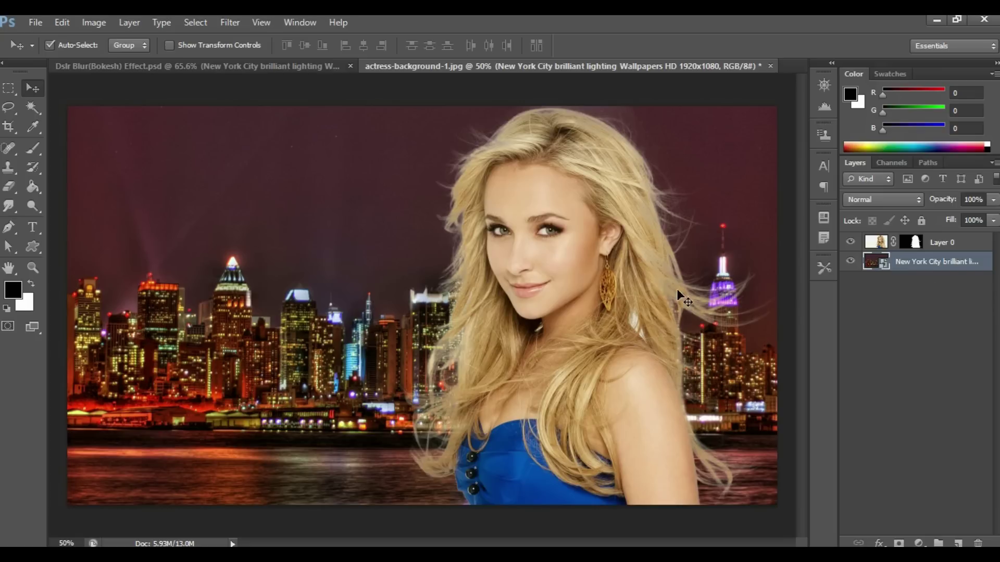
{"action": "left_click", "coordinate": [583, 296]}
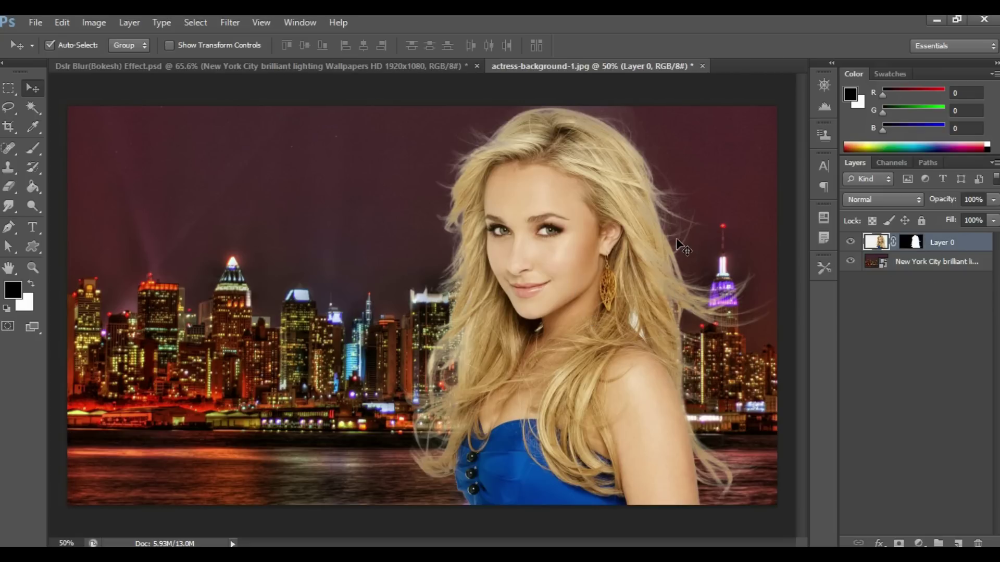
{"action": "key", "text": "ctrl+t"}
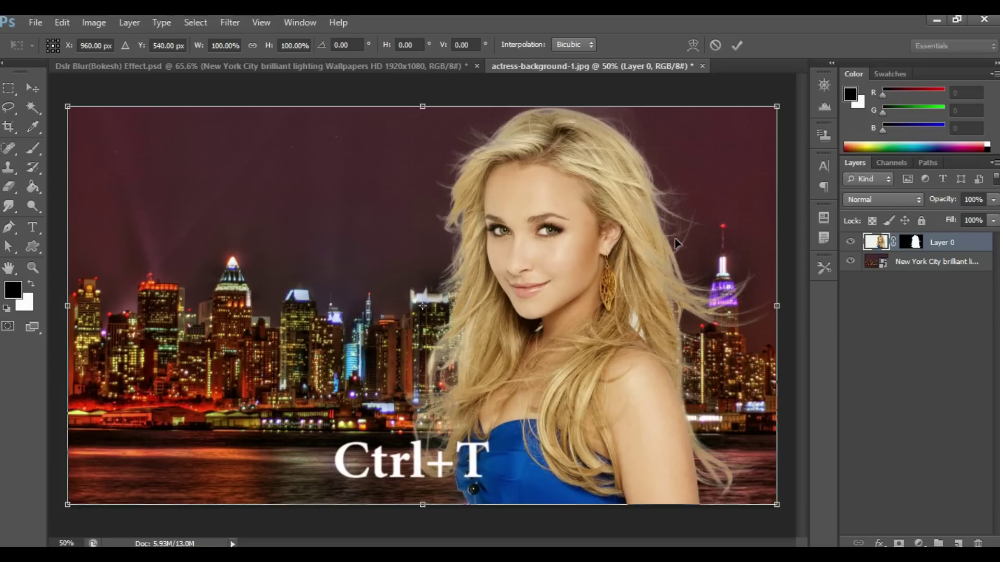
{"action": "left_click_drag", "start_coordinate": [67, 107], "coordinate": [95, 135]}
{"action": "left_click_drag", "start_coordinate": [540, 316], "coordinate": [558, 330]}
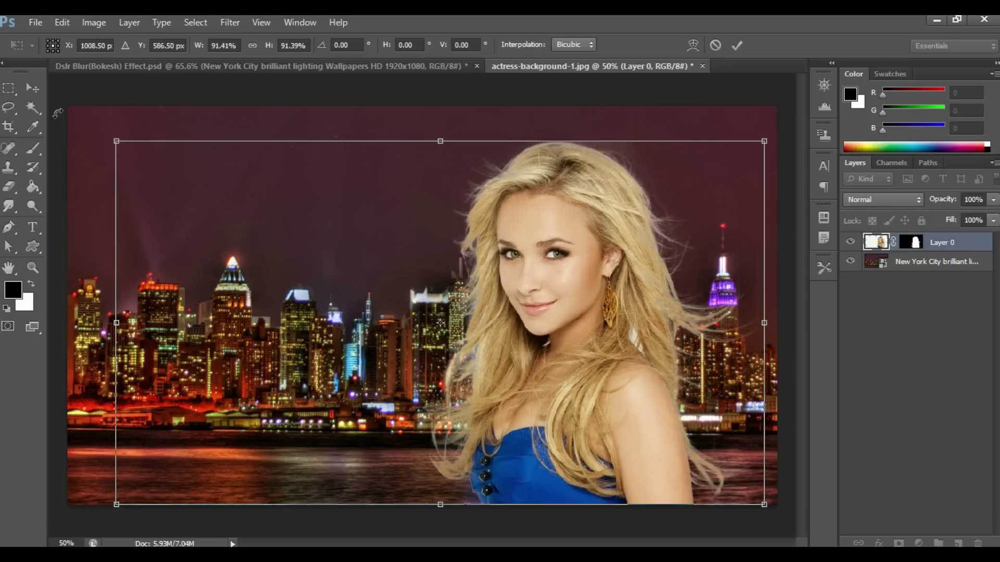
{"action": "left_click_drag", "start_coordinate": [116, 141], "coordinate": [103, 135]}
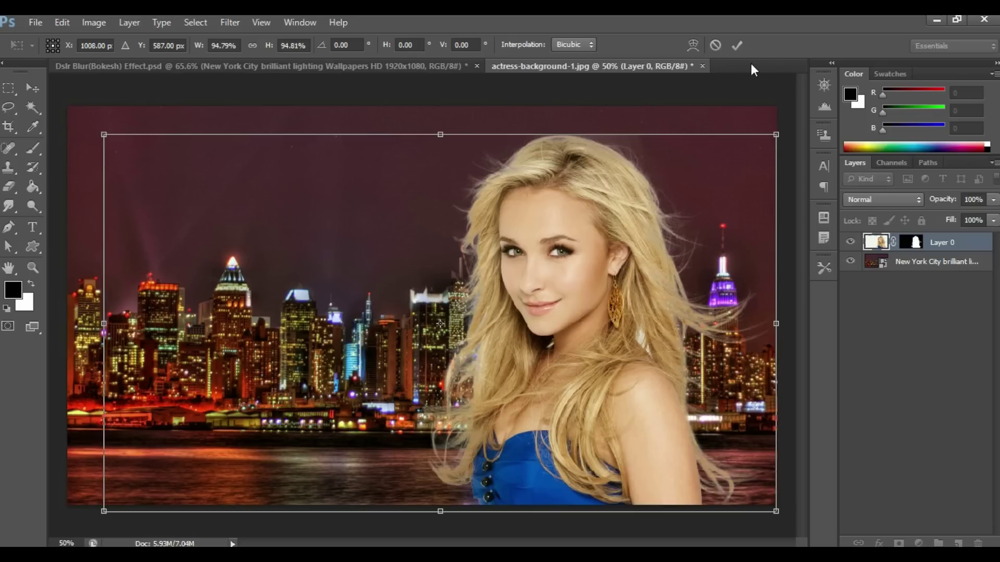
Step: Commit the woman's transform and rasterize the New York City skyline layer
{"action": "left_click", "coordinate": [737, 47]}
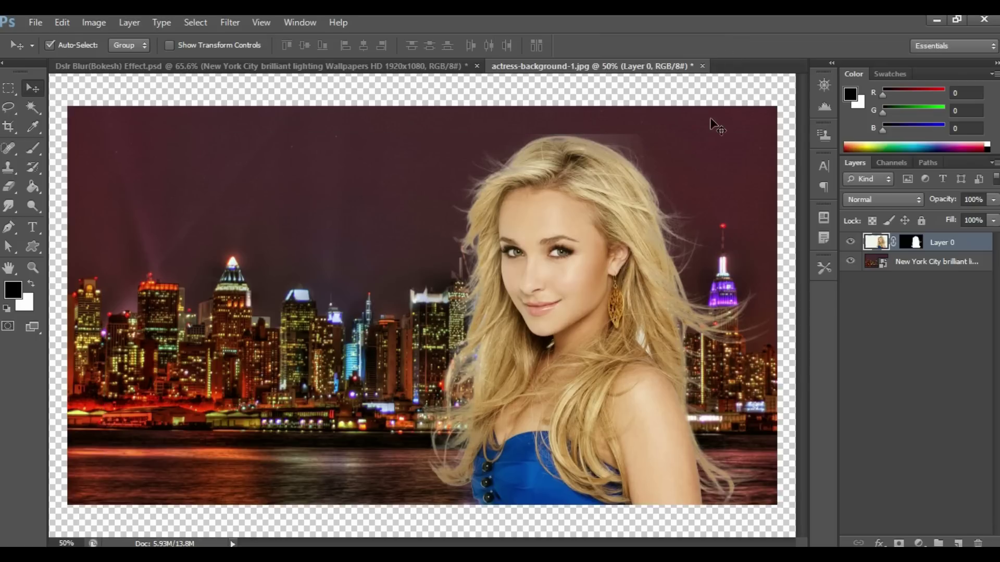
{"action": "scroll", "coordinate": [552, 219], "scroll_direction": "up", "scroll_amount": 1}
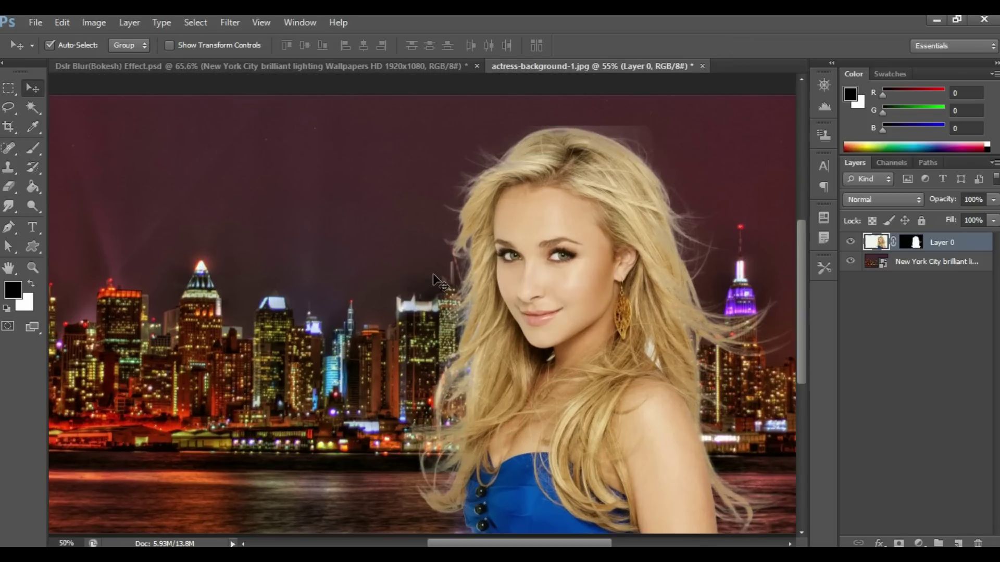
{"action": "scroll", "coordinate": [564, 306], "scroll_direction": "down", "scroll_amount": 1}
{"action": "left_click", "coordinate": [935, 265]}
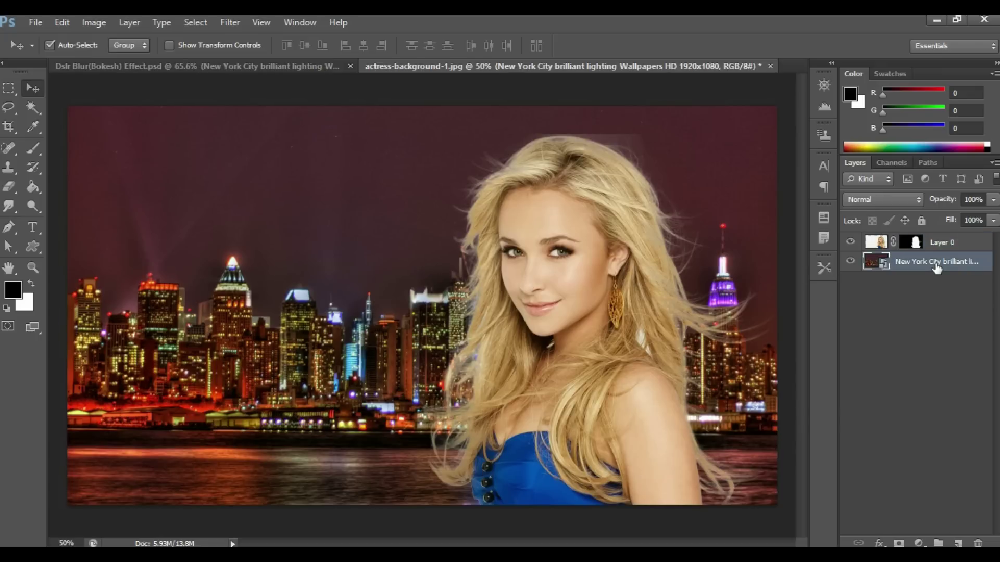
{"action": "right_click", "coordinate": [936, 264]}
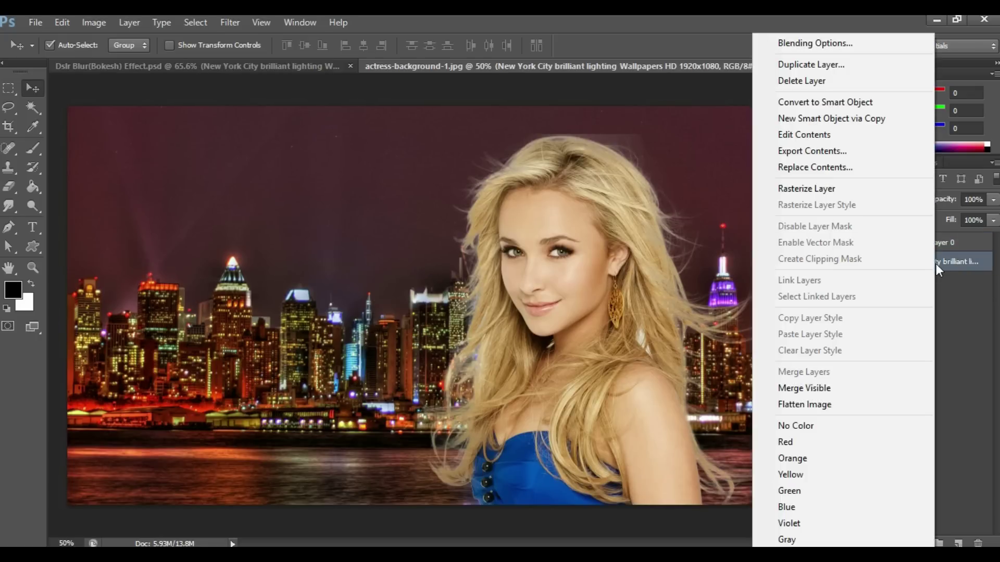
{"action": "left_click", "coordinate": [814, 188]}
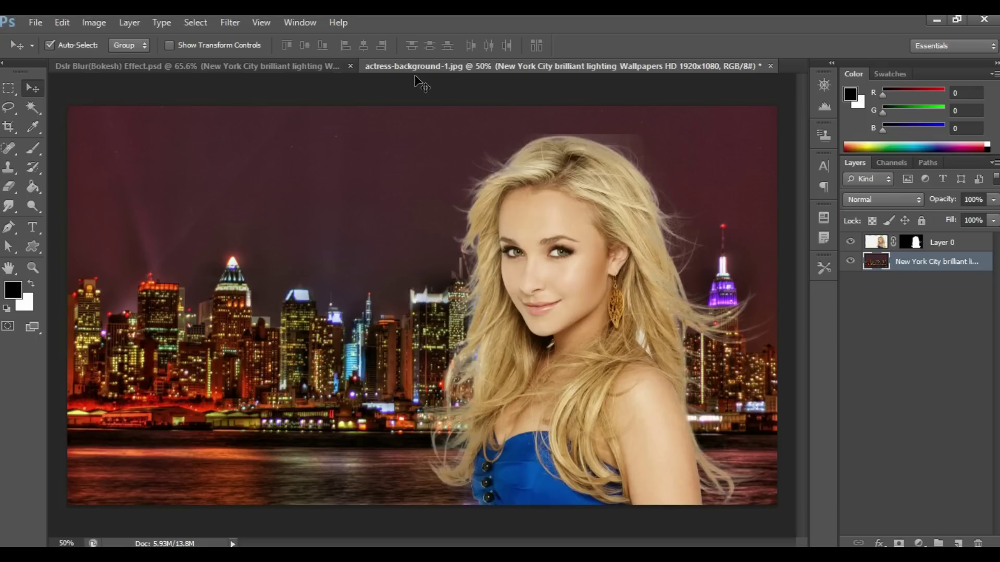
Step: Apply Filter > Blur > Field Blur to the skyline layer
{"action": "left_click", "coordinate": [229, 21]}
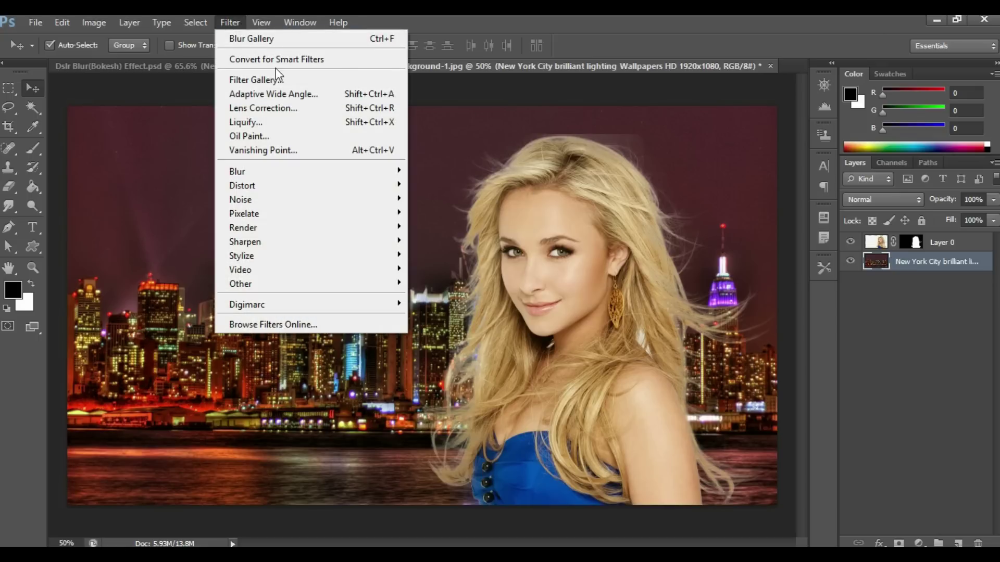
{"action": "mouse_move", "coordinate": [291, 171]}
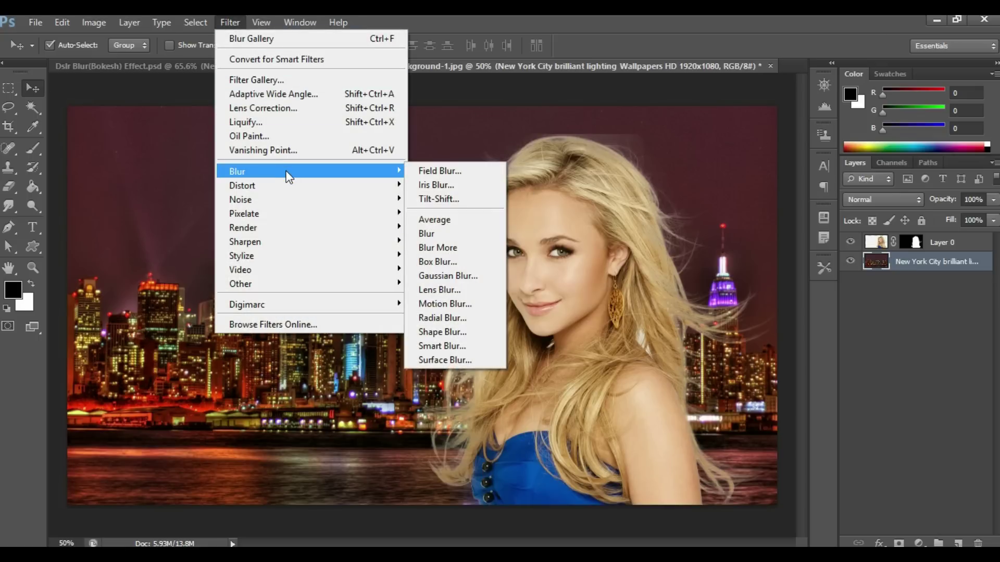
{"action": "left_click", "coordinate": [478, 176]}
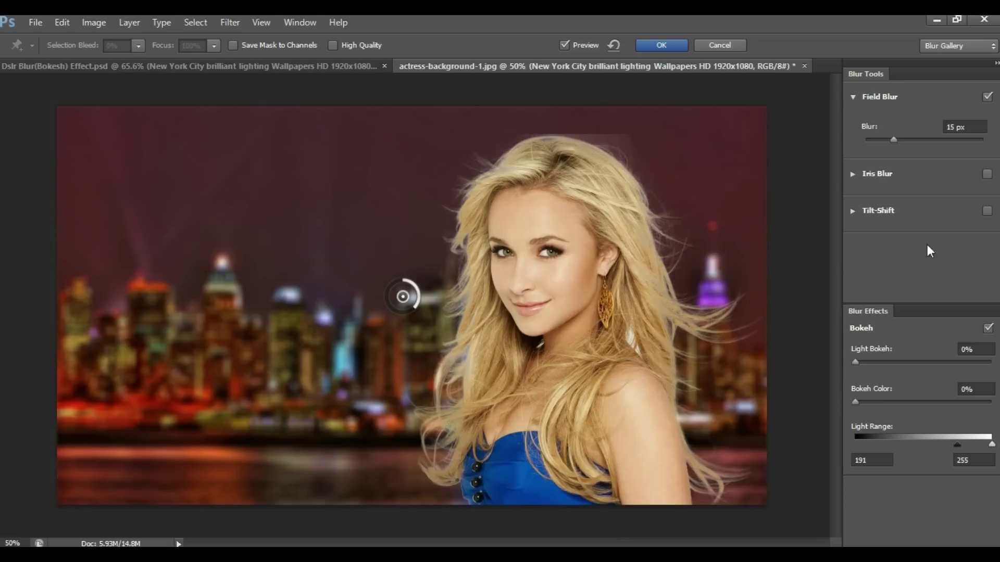
Step: Set Light Bokeh to 80%, Bokeh Color to 26%, and the Field Blur amount to 100 px
{"action": "left_click_drag", "start_coordinate": [855, 363], "coordinate": [964, 362]}
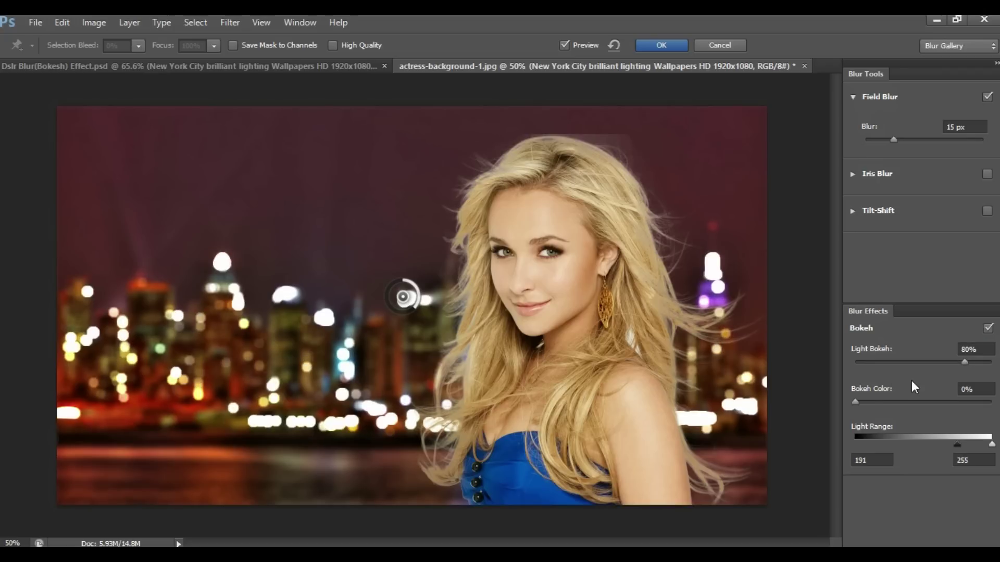
{"action": "left_click_drag", "start_coordinate": [855, 400], "coordinate": [890, 401]}
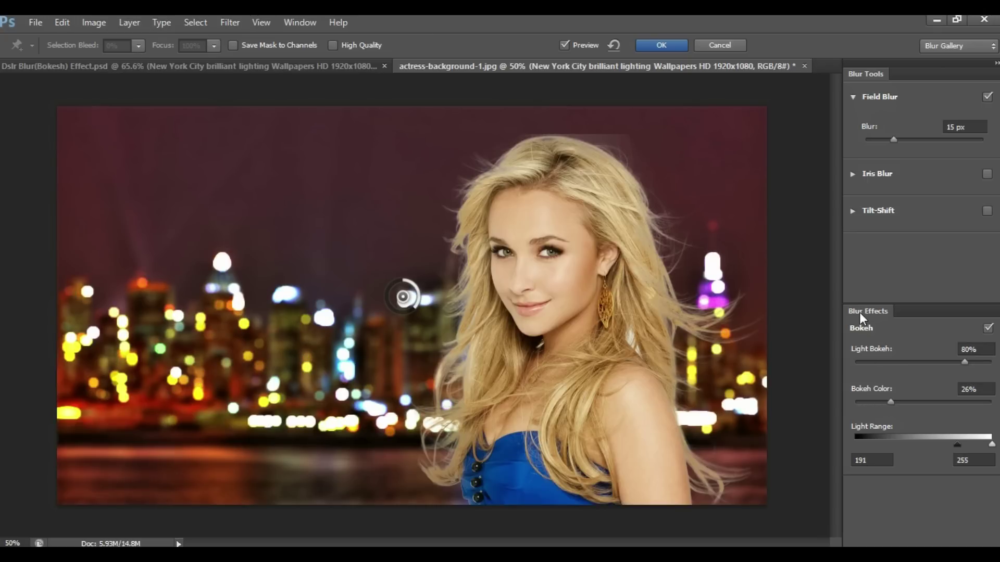
{"action": "left_click_drag", "start_coordinate": [893, 141], "coordinate": [939, 144]}
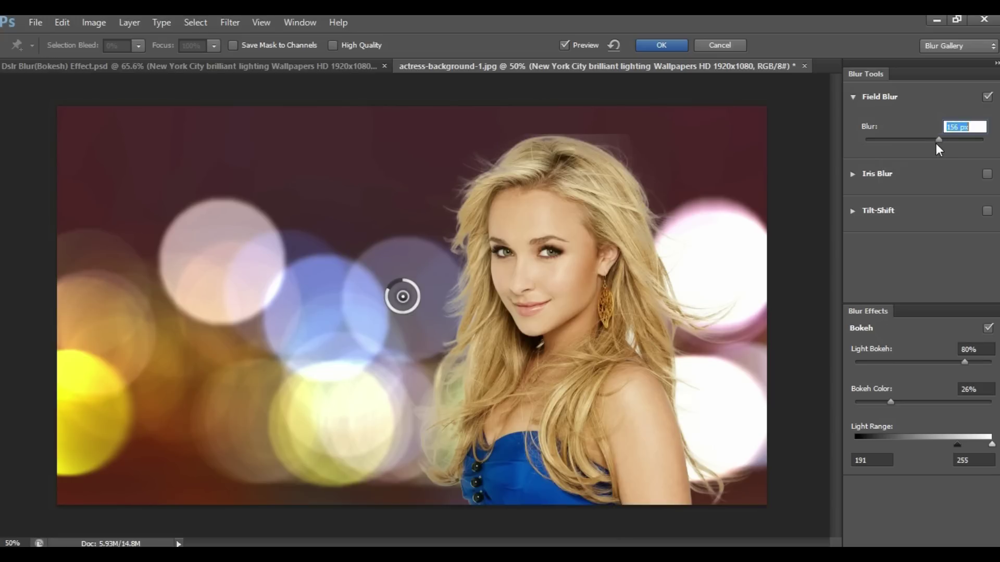
{"action": "left_click_drag", "start_coordinate": [935, 143], "coordinate": [933, 142]}
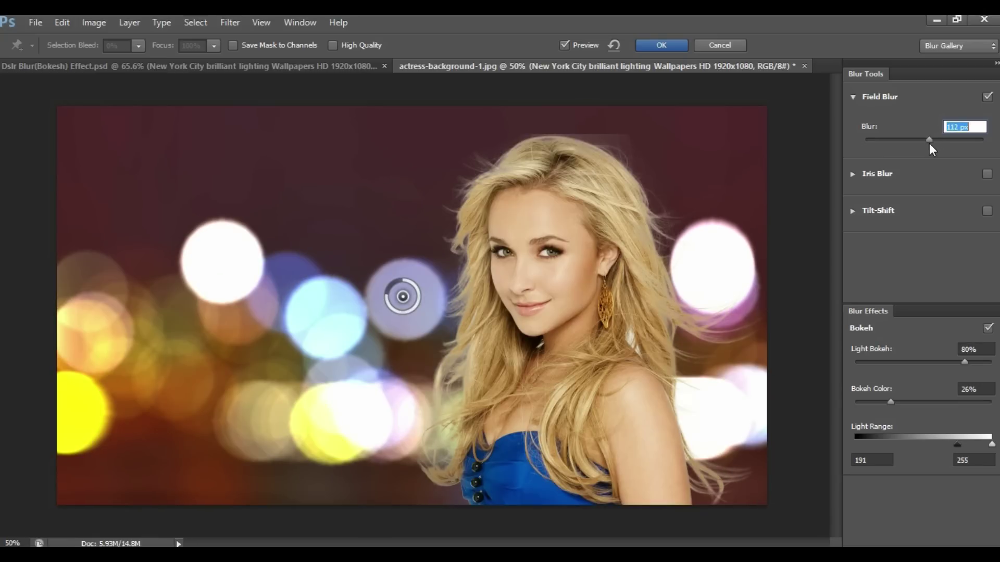
{"action": "left_click_drag", "start_coordinate": [927, 142], "coordinate": [925, 143]}
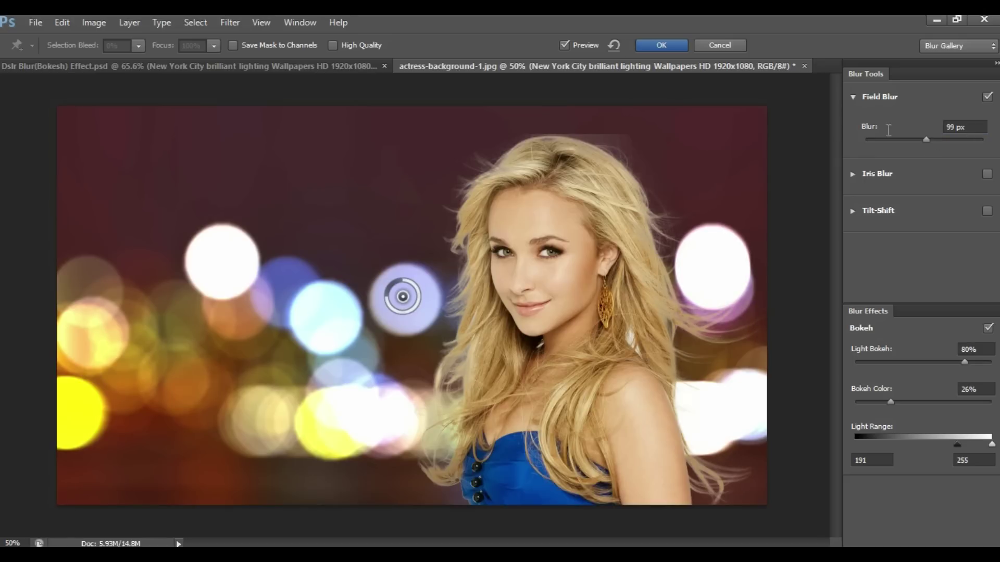
{"action": "type", "text": "100"}
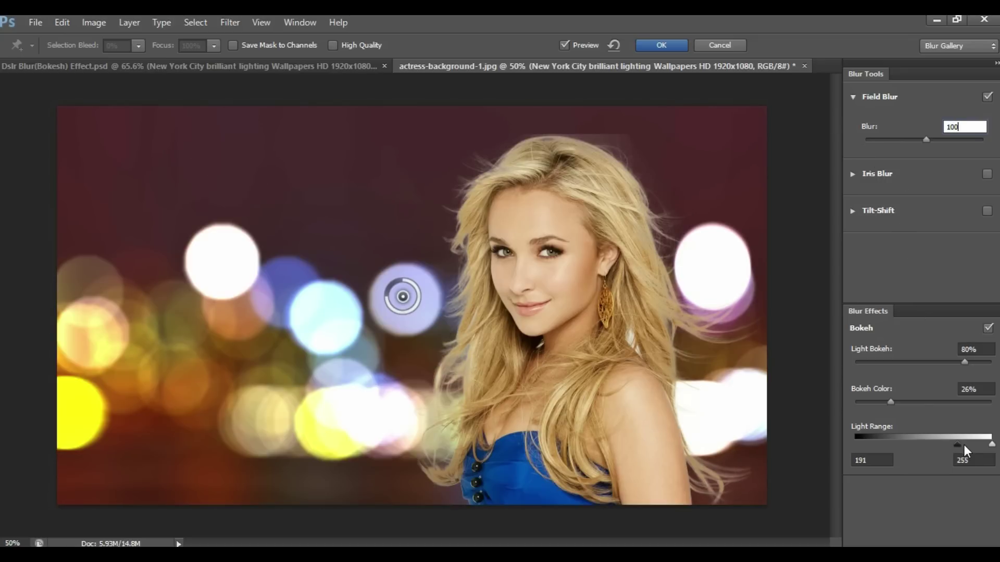
Step: Narrow the bokeh Light Range to start at 217 and raise Bokeh Color to 46%
{"action": "left_click_drag", "start_coordinate": [960, 444], "coordinate": [967, 442]}
{"action": "left_click_drag", "start_coordinate": [966, 442], "coordinate": [969, 443]}
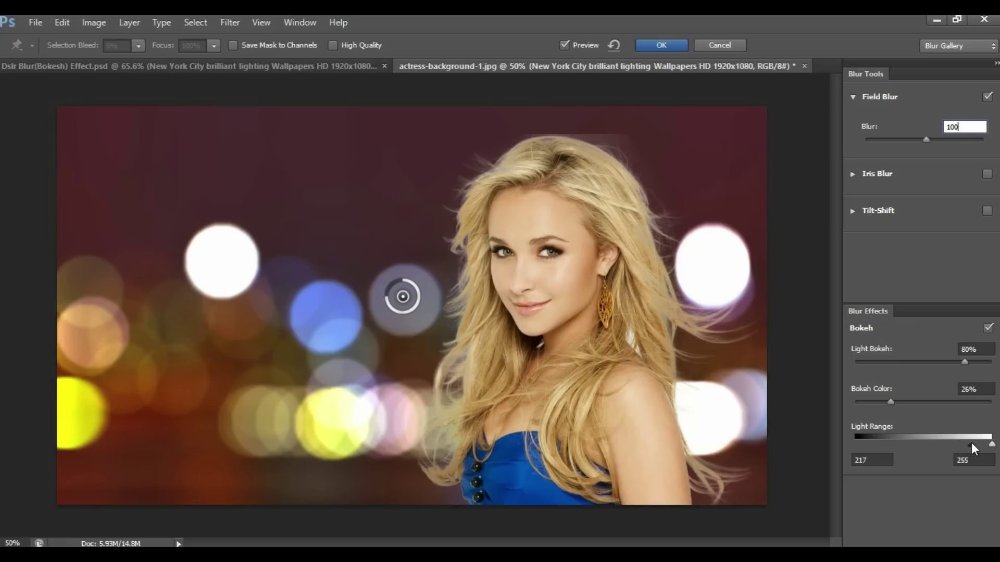
{"action": "key", "text": "Tab"}
{"action": "left_click", "coordinate": [932, 436]}
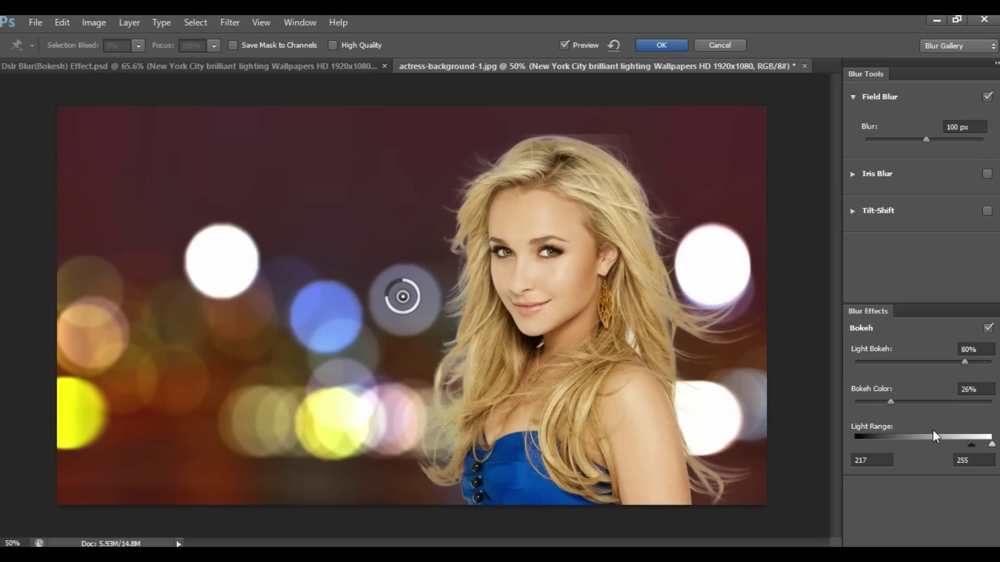
{"action": "left_click", "coordinate": [892, 401]}
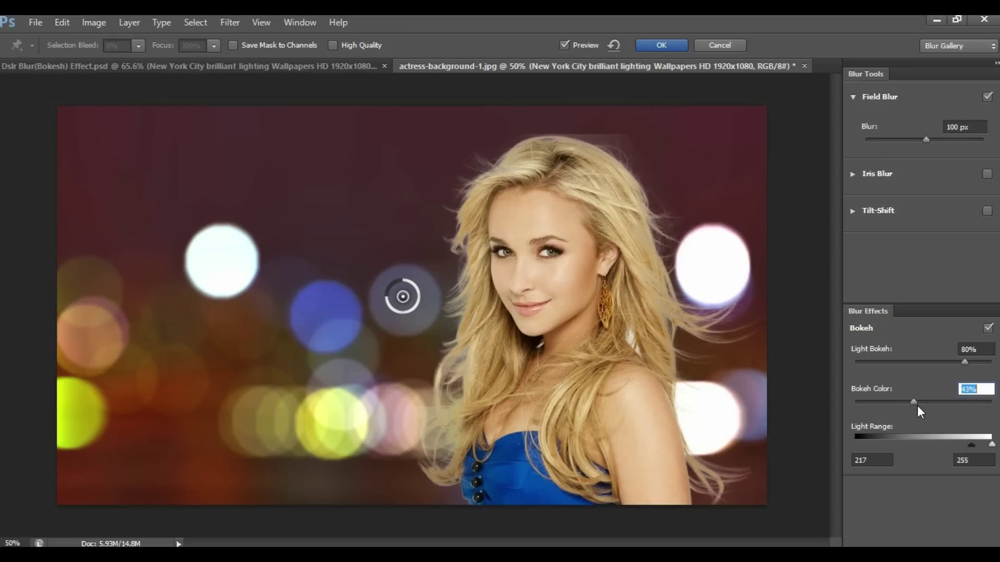
{"action": "left_click", "coordinate": [893, 251]}
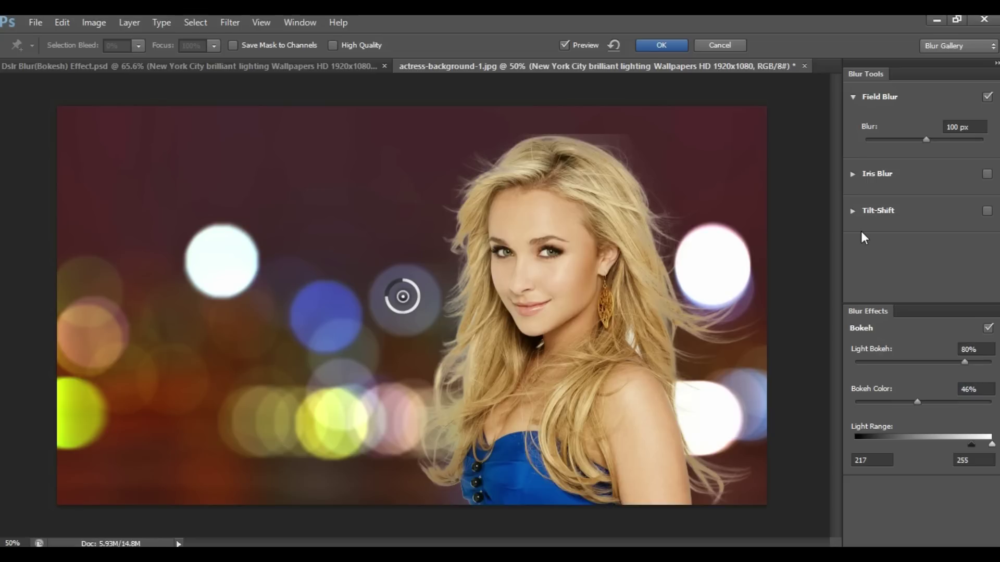
Step: Apply the field blur, then select Layer 0 for a new adjustment layer
{"action": "left_click", "coordinate": [660, 46]}
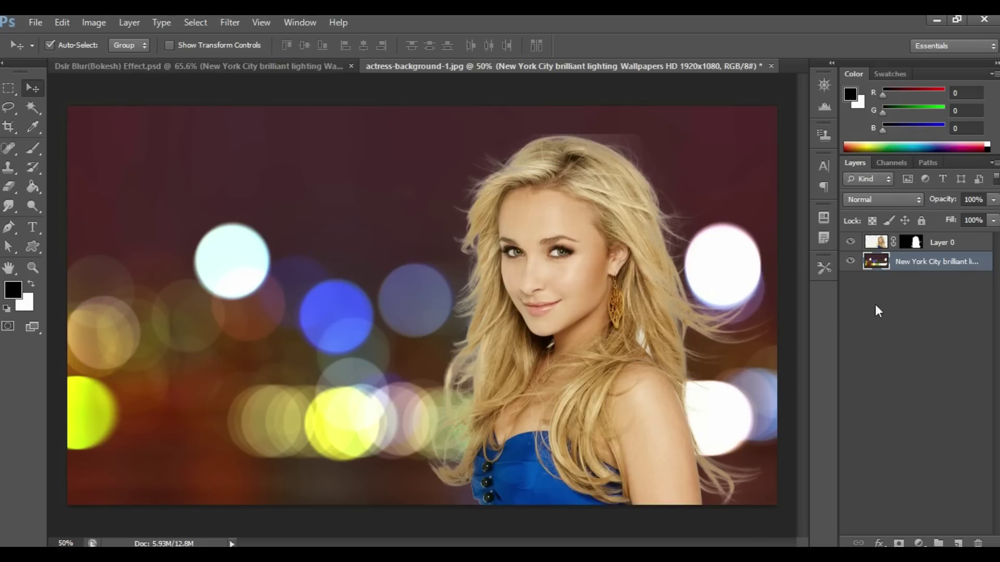
{"action": "left_click", "coordinate": [950, 242]}
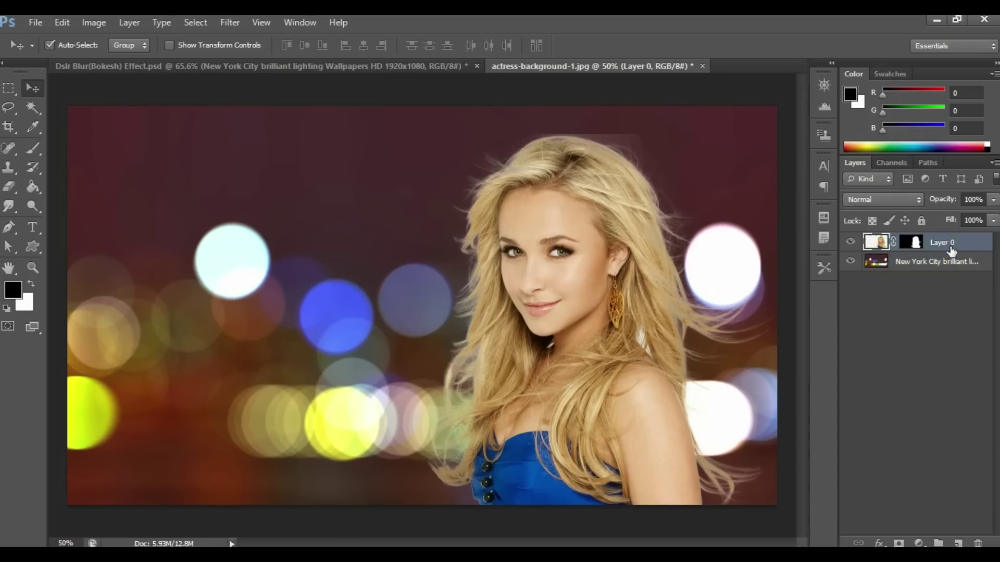
{"action": "left_click", "coordinate": [918, 543]}
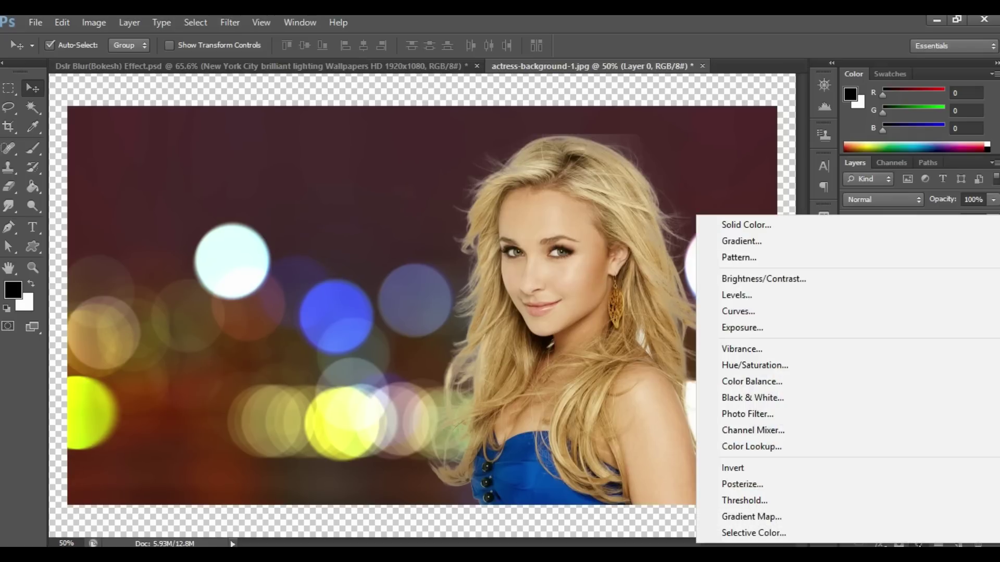
Step: Add a Color Balance layer with midtones Cyan-Red -16 and Yellow-Blue +16
{"action": "left_click", "coordinate": [846, 383]}
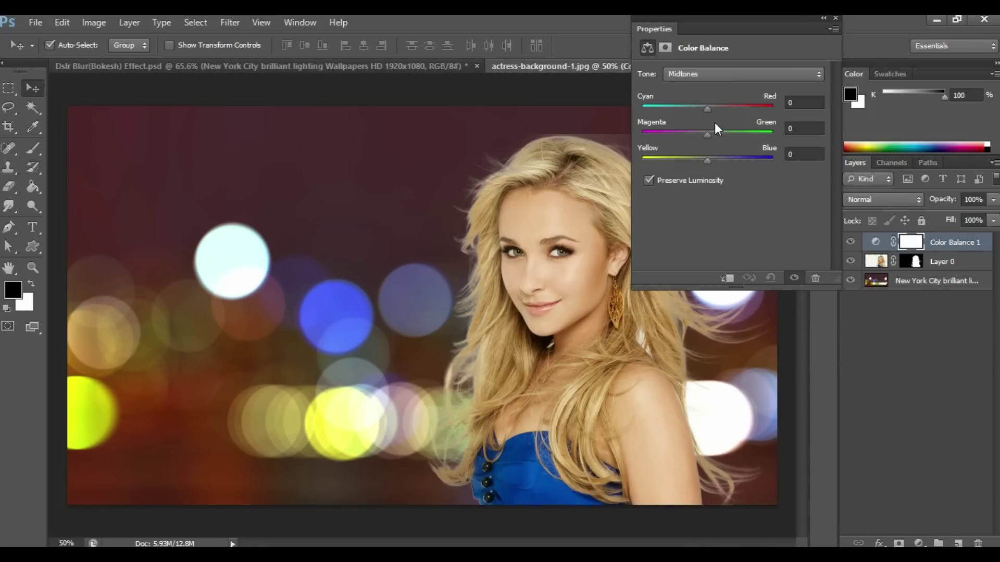
{"action": "left_click_drag", "start_coordinate": [710, 109], "coordinate": [697, 106]}
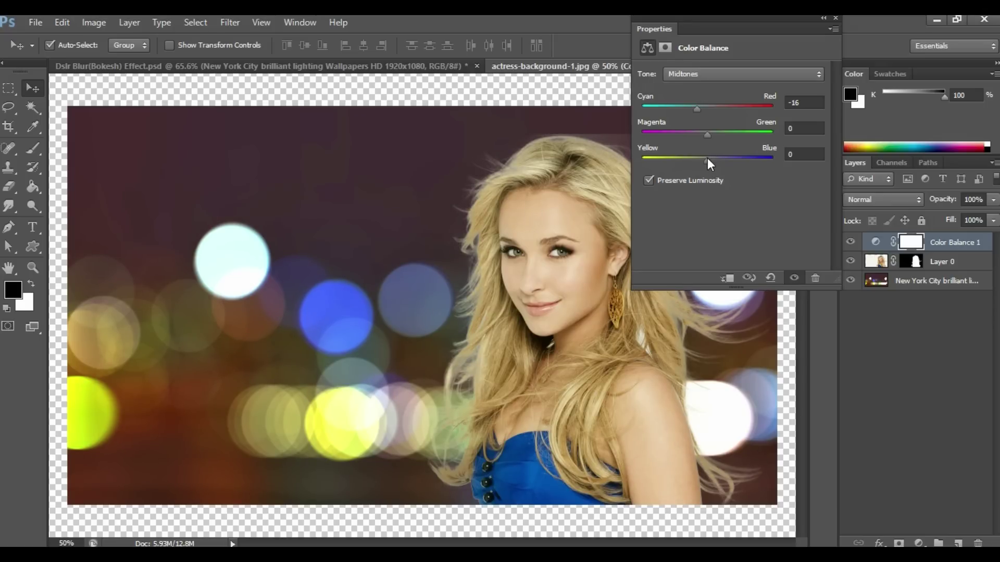
{"action": "left_click_drag", "start_coordinate": [707, 158], "coordinate": [715, 157]}
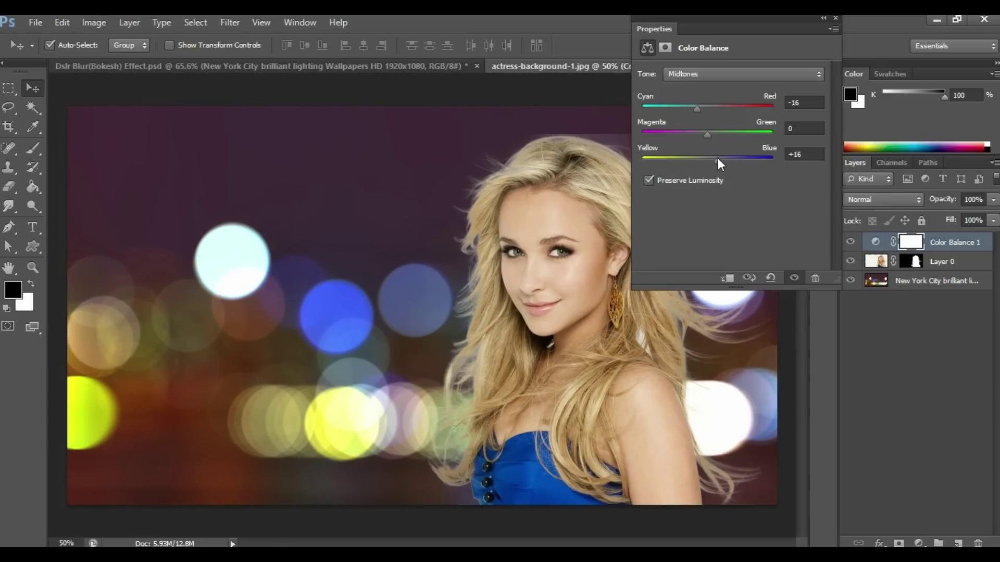
{"action": "left_click", "coordinate": [835, 16]}
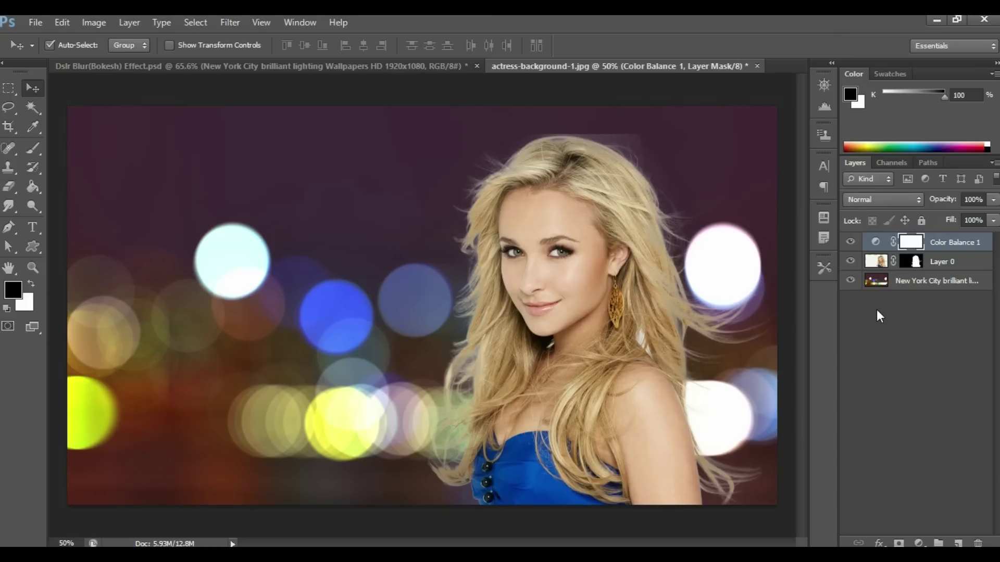
Step: Duplicate the New York City layer, move the copy about 1.1 in down, and add a white mask
{"action": "left_click", "coordinate": [935, 284]}
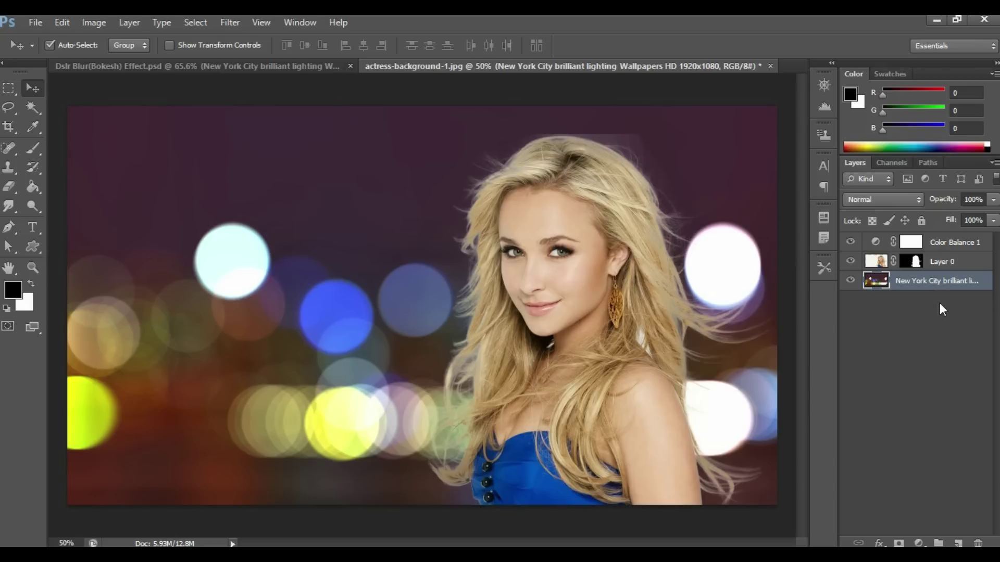
{"action": "key", "text": "ctrl+j"}
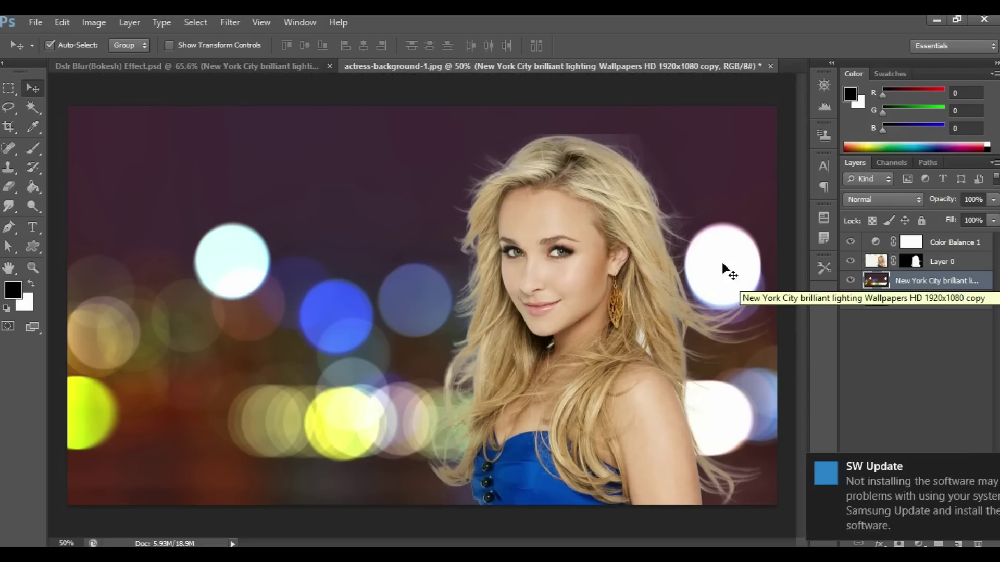
{"action": "left_click_drag", "start_coordinate": [357, 261], "coordinate": [357, 299]}
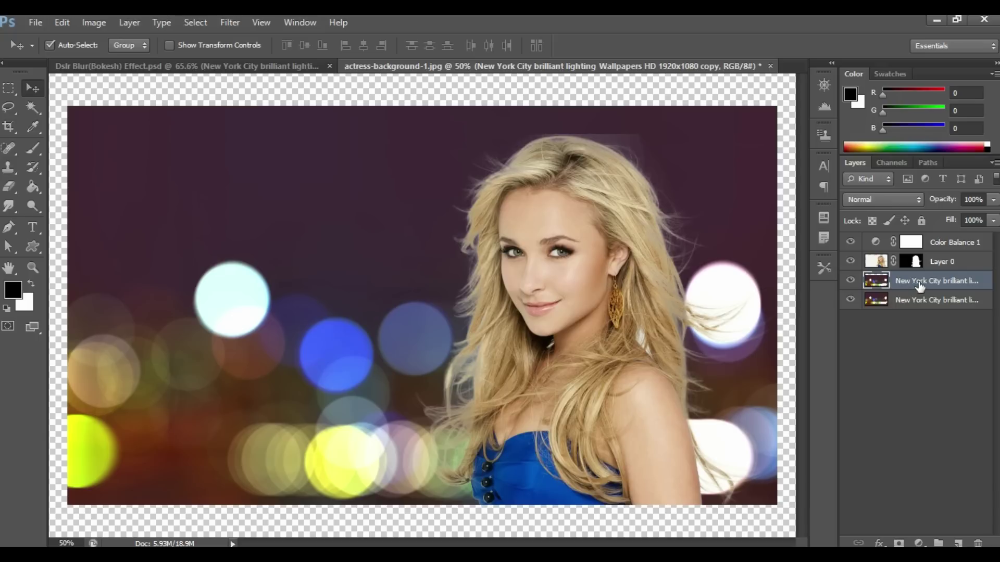
{"action": "left_click", "coordinate": [899, 543]}
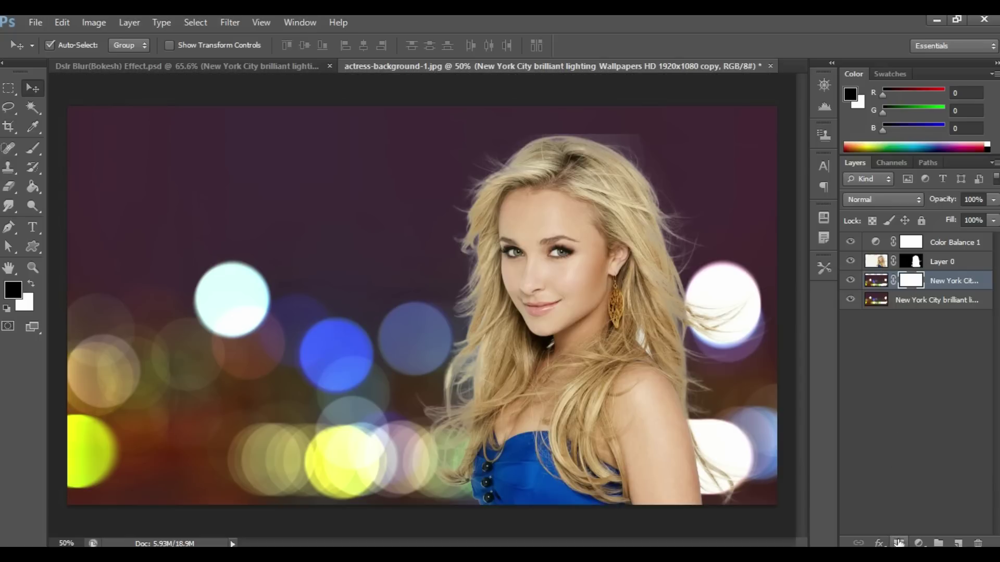
Step: With a 300 px brush, paint black on the copy's mask at the left edge and top-right bokeh
{"action": "left_click", "coordinate": [34, 150]}
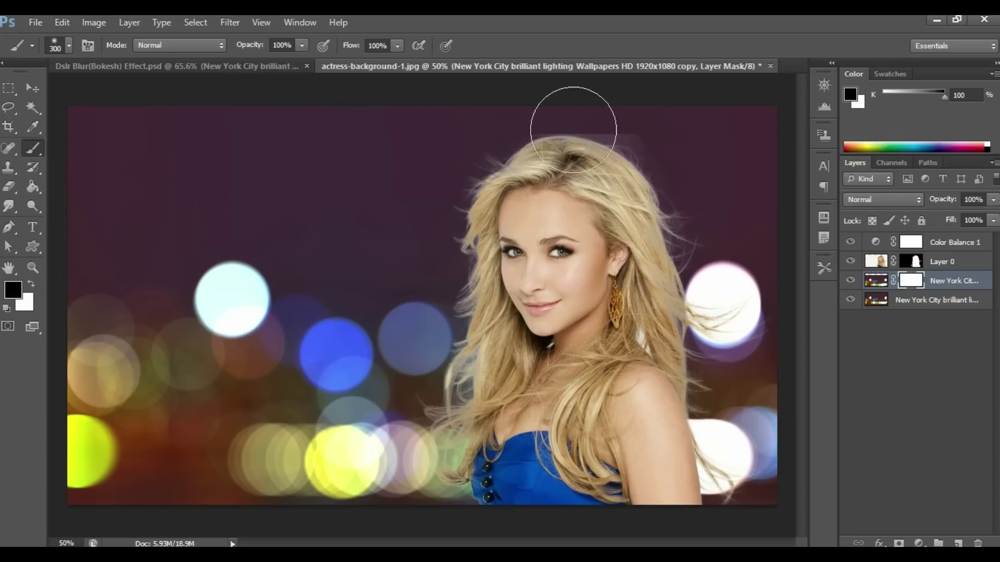
{"action": "left_click", "coordinate": [237, 208]}
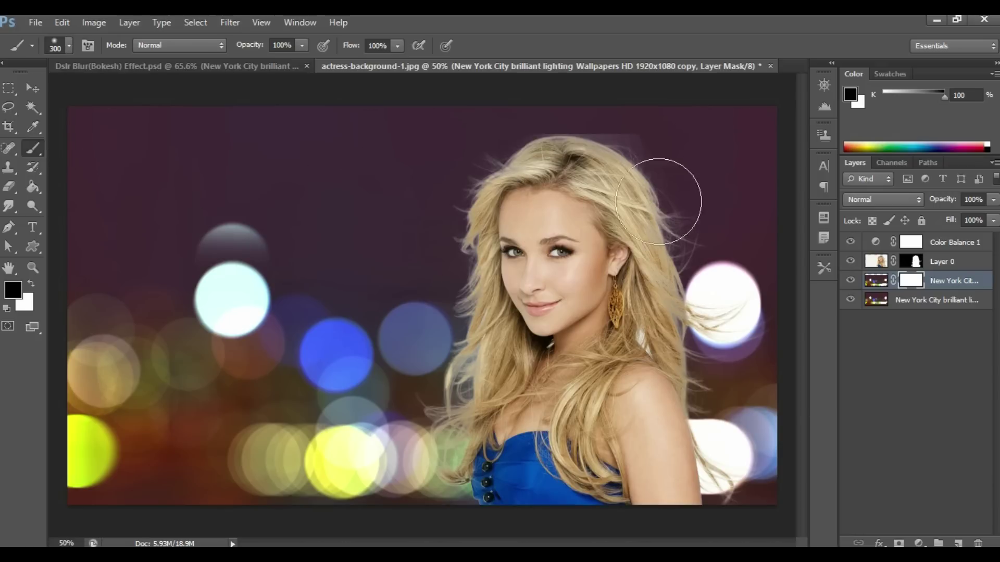
{"action": "left_click", "coordinate": [694, 215]}
{"action": "left_click", "coordinate": [694, 215]}
{"action": "mouse_move", "coordinate": [95, 255]}
{"action": "left_mouse_down"}
{"action": "mouse_move", "coordinate": [93, 404]}
{"action": "mouse_move", "coordinate": [170, 429]}
{"action": "mouse_move", "coordinate": [229, 475]}
{"action": "mouse_move", "coordinate": [337, 475]}
{"action": "mouse_move", "coordinate": [504, 497]}
{"action": "left_mouse_up"}
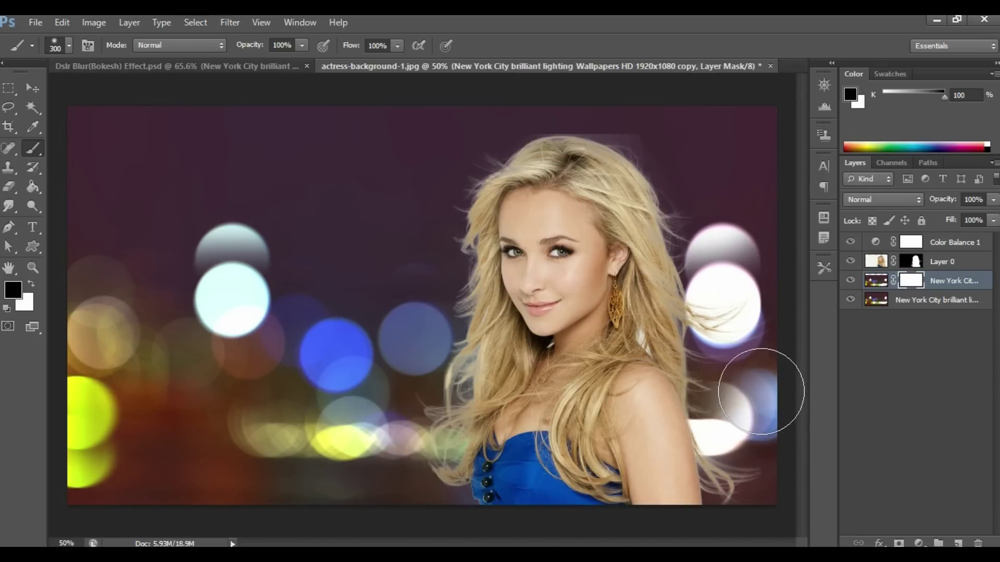
{"action": "left_click", "coordinate": [732, 270]}
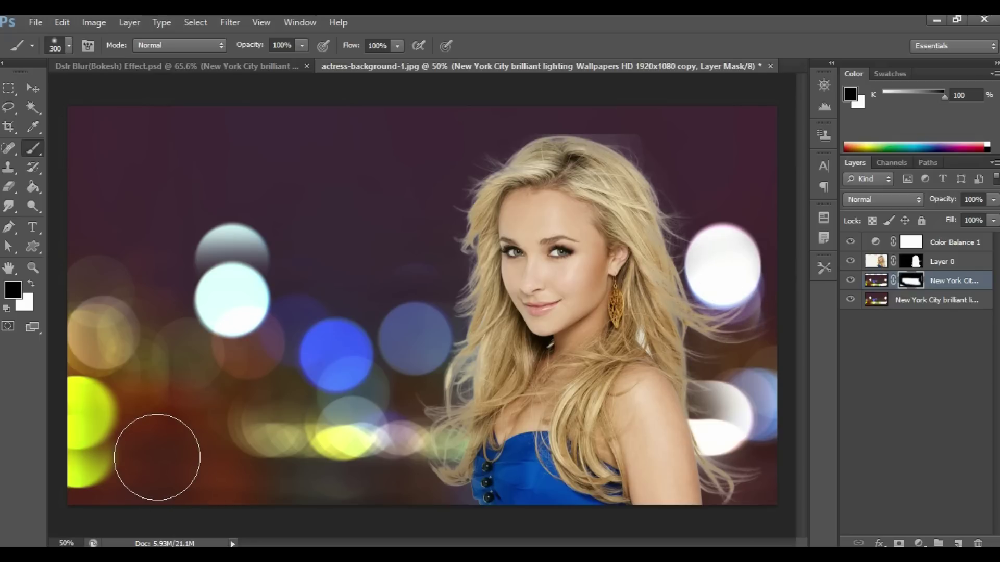
Step: Alternate white and black on the mask to refine the lower-left bokeh, then deselect layers
{"action": "key", "text": "x"}
{"action": "mouse_move", "coordinate": [95, 417]}
{"action": "left_mouse_down"}
{"action": "mouse_move", "coordinate": [146, 461]}
{"action": "mouse_move", "coordinate": [188, 470]}
{"action": "mouse_move", "coordinate": [268, 458]}
{"action": "mouse_move", "coordinate": [621, 490]}
{"action": "mouse_move", "coordinate": [776, 486]}
{"action": "left_mouse_up"}
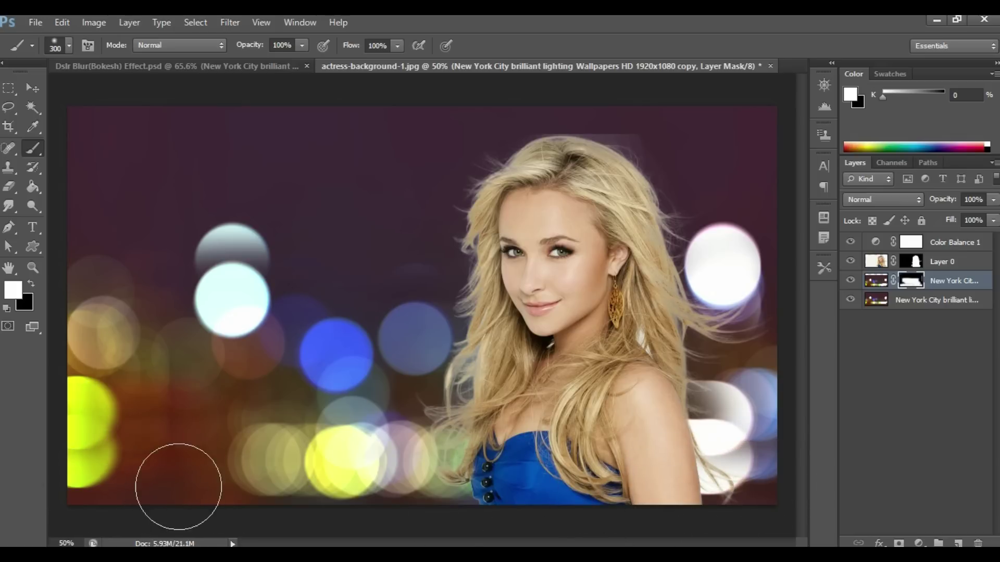
{"action": "key", "text": "x"}
{"action": "mouse_move", "coordinate": [413, 386]}
{"action": "left_mouse_down"}
{"action": "mouse_move", "coordinate": [216, 388]}
{"action": "mouse_move", "coordinate": [307, 358]}
{"action": "left_mouse_up"}
{"action": "key", "text": "x"}
{"action": "left_click_drag", "start_coordinate": [241, 393], "coordinate": [458, 391]}
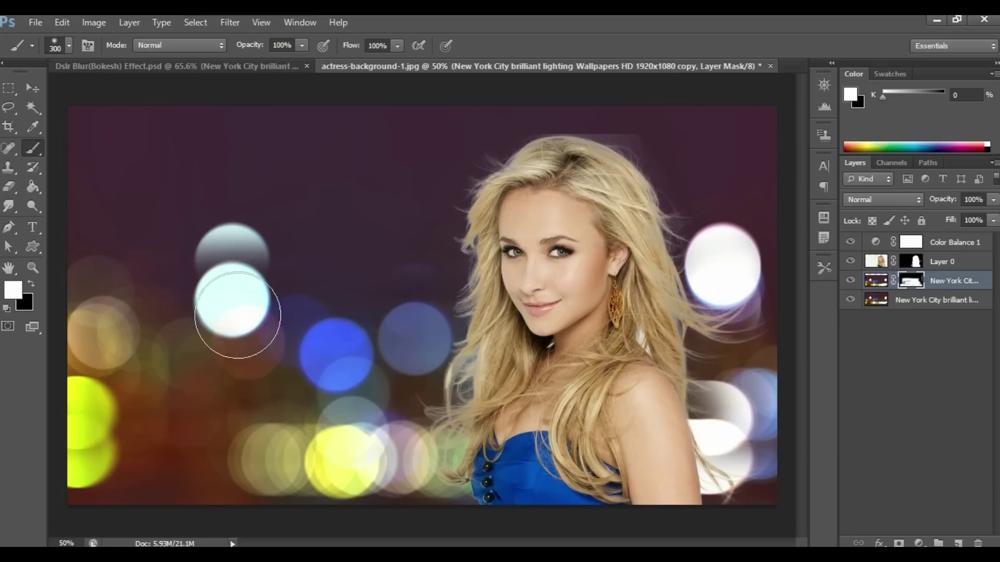
{"action": "key", "text": "x"}
{"action": "mouse_move", "coordinate": [89, 258]}
{"action": "left_mouse_down"}
{"action": "mouse_move", "coordinate": [133, 332]}
{"action": "mouse_move", "coordinate": [123, 294]}
{"action": "mouse_move", "coordinate": [151, 331]}
{"action": "mouse_move", "coordinate": [168, 403]}
{"action": "mouse_move", "coordinate": [149, 455]}
{"action": "mouse_move", "coordinate": [176, 448]}
{"action": "mouse_move", "coordinate": [143, 466]}
{"action": "mouse_move", "coordinate": [171, 476]}
{"action": "mouse_move", "coordinate": [95, 499]}
{"action": "mouse_move", "coordinate": [12, 505]}
{"action": "mouse_move", "coordinate": [36, 483]}
{"action": "left_mouse_up"}
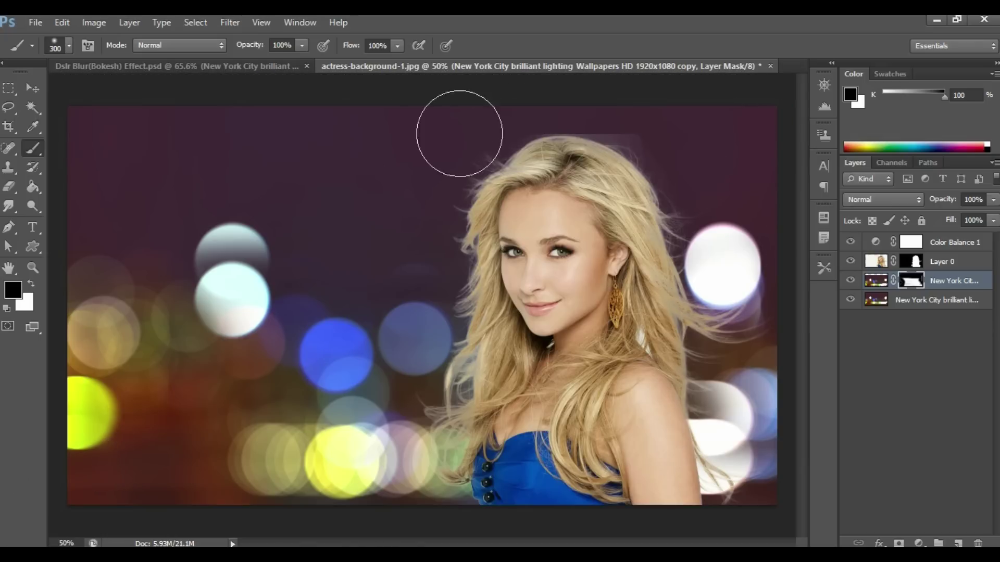
{"action": "scroll", "coordinate": [354, 188], "scroll_direction": "down", "scroll_amount": 1}
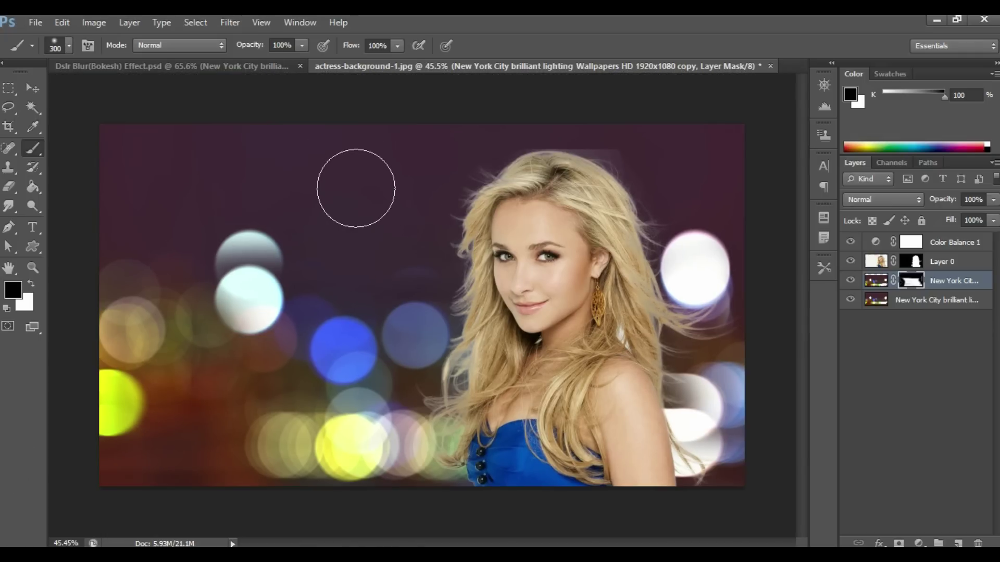
{"action": "scroll", "coordinate": [356, 188], "scroll_direction": "up", "scroll_amount": 1}
{"action": "left_click", "coordinate": [930, 420]}
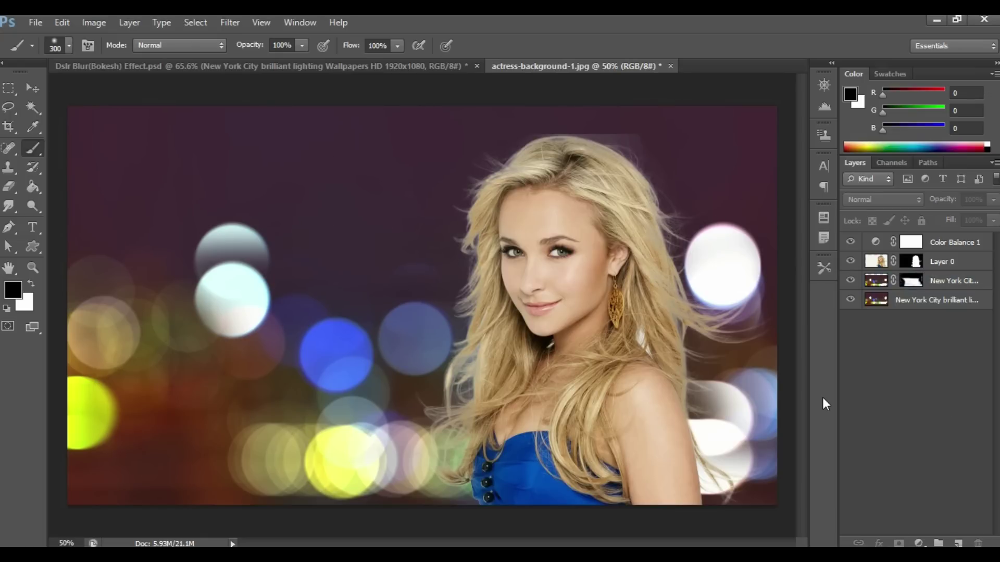
Step: Show the blonde woman and bokeh city composite in Full Screen Mode on black, zoomed in
{"action": "key", "text": "f"}
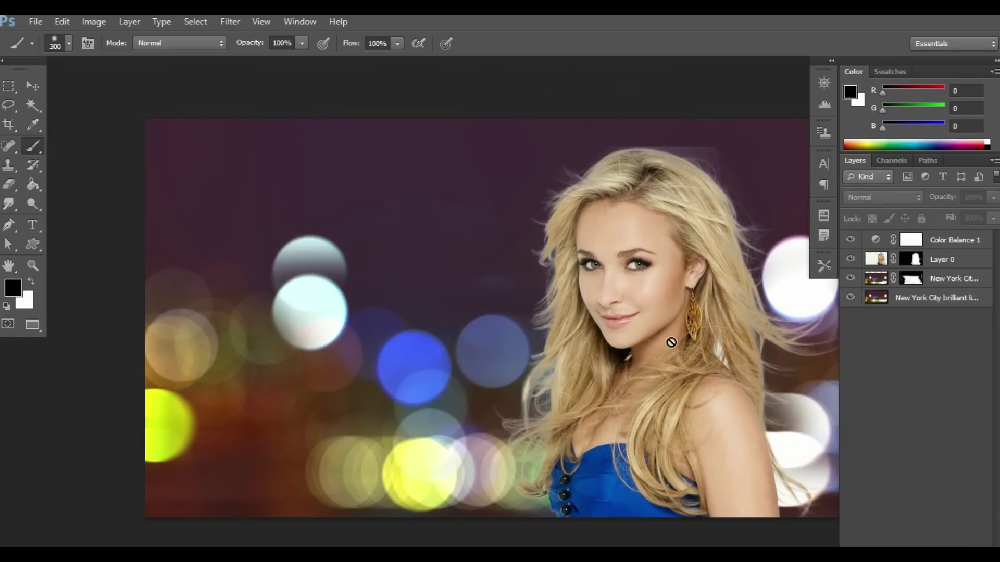
{"action": "key", "text": "f"}
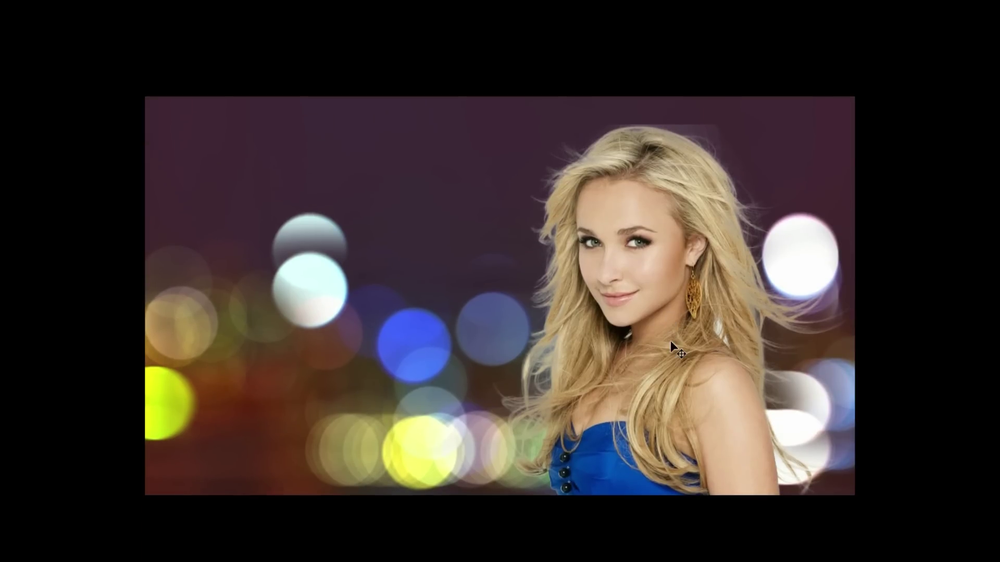
{"action": "key", "text": "ctrl+plus"}
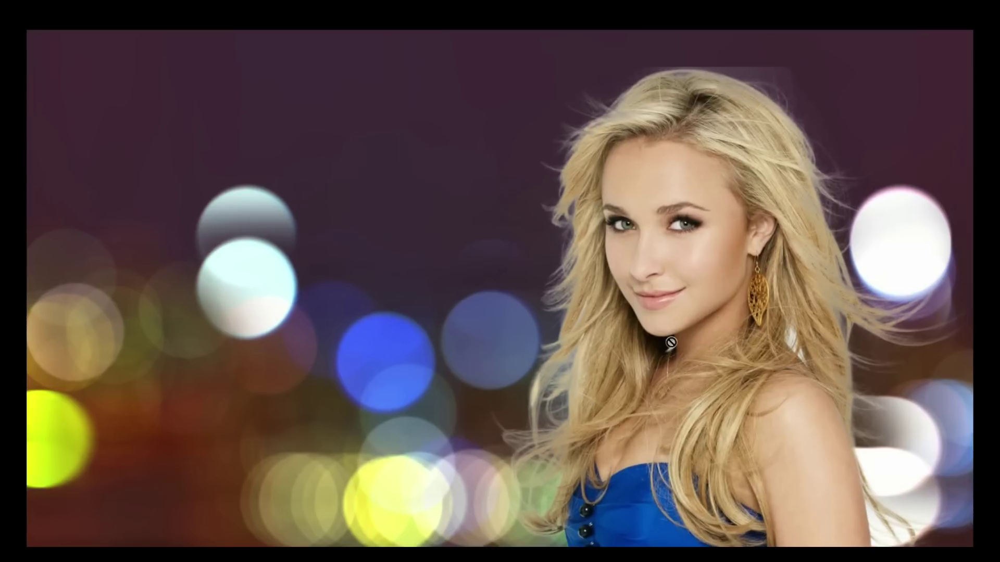